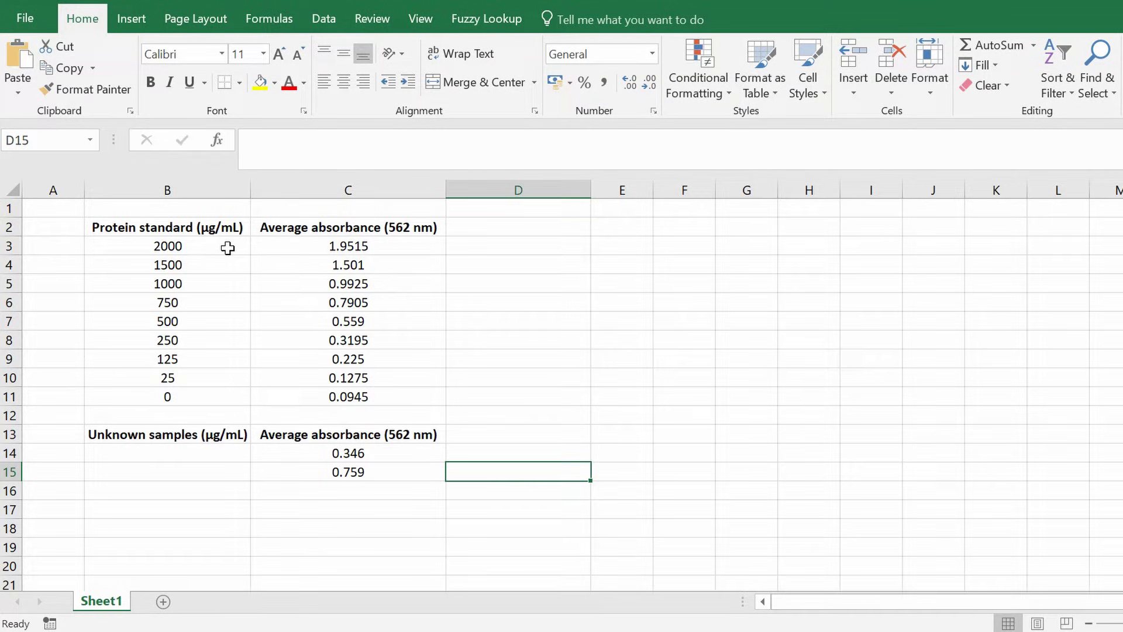
- Review the standard concentrations, average absorbances, blank value and unknown sample rows
left_click(227, 248)
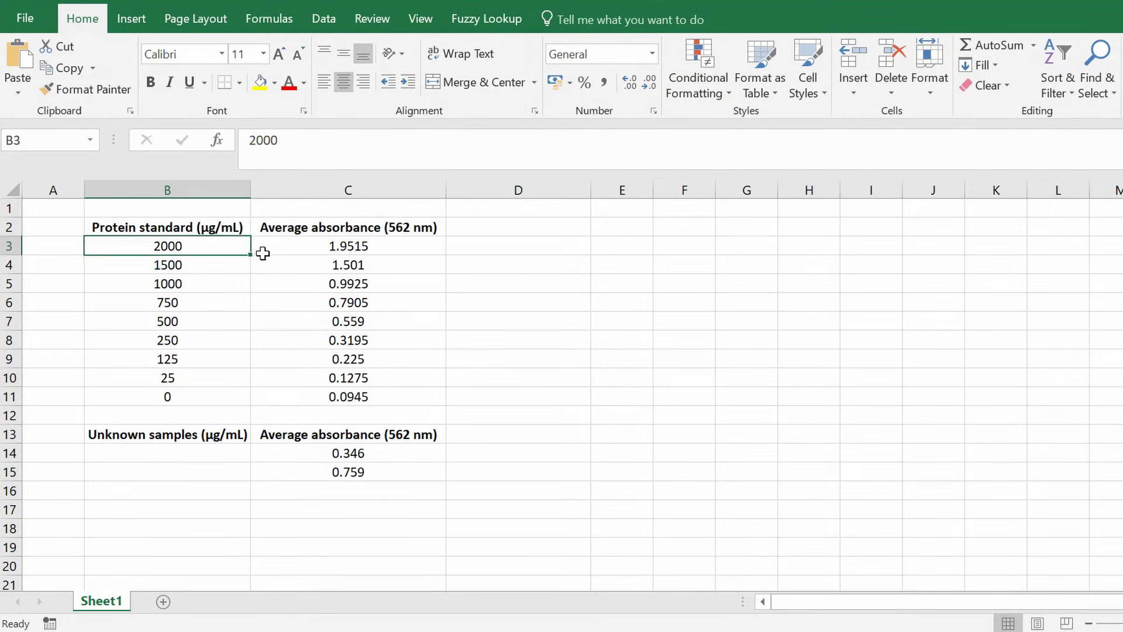
key("Down")
key("Down")
key("Down")
key("Down")
key("Down")
key("Down")
key("Down")
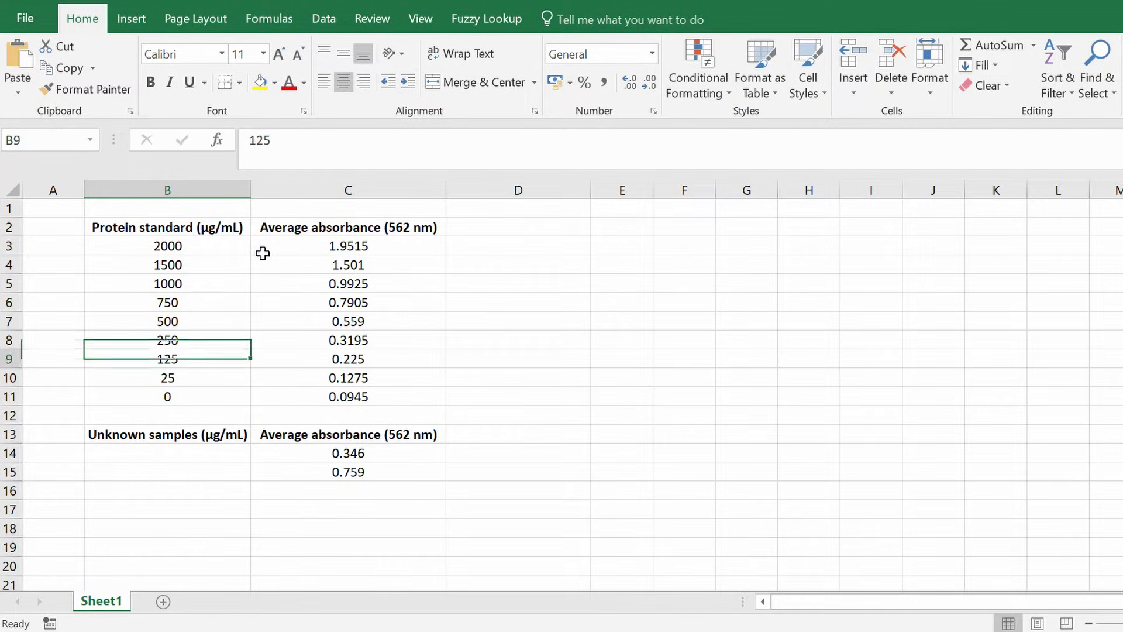
key("Down")
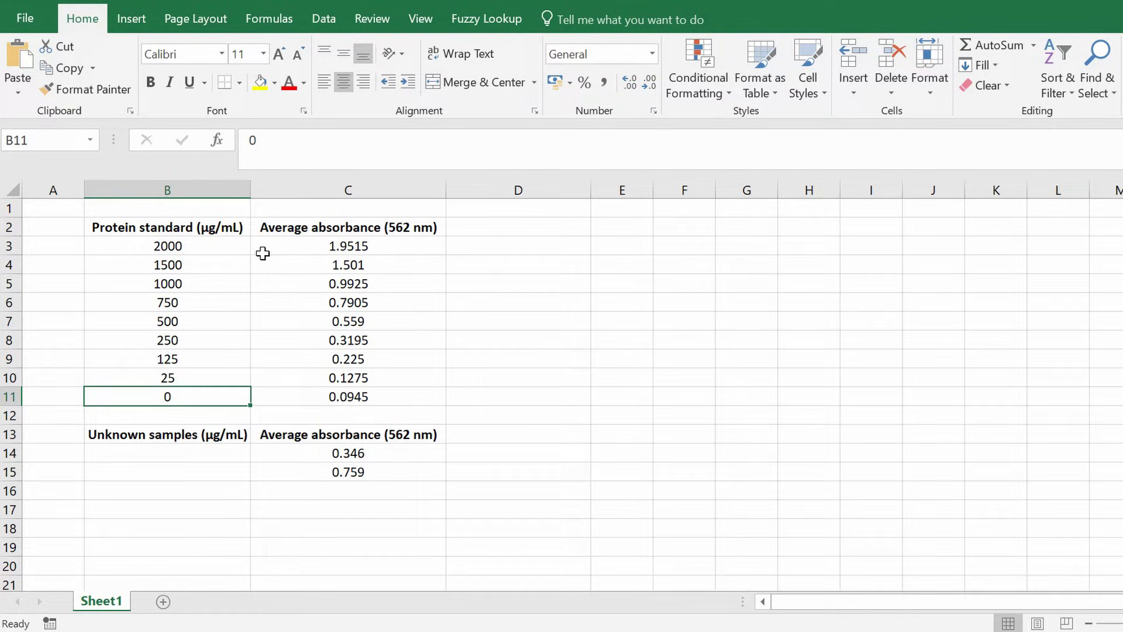
key("Right")
key("Up")
key("Up")
key("Up")
key("Up")
key("Up")
key("Up")
key("Up")
key("Up")
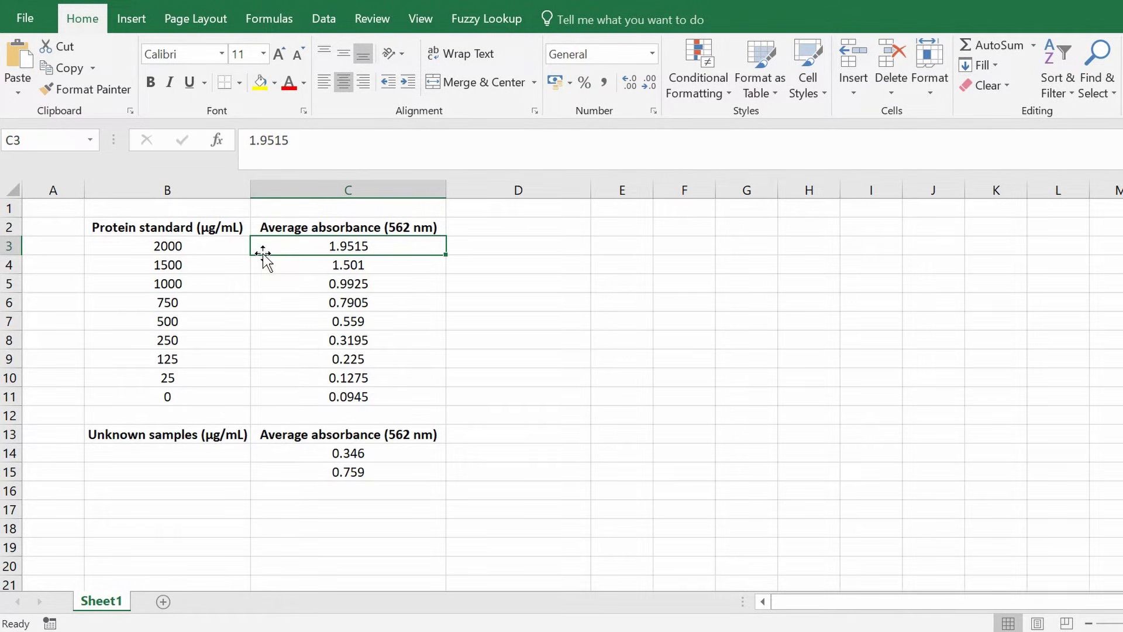
key("Down")
key("Down")
key("Down")
key("Down")
key("Down")
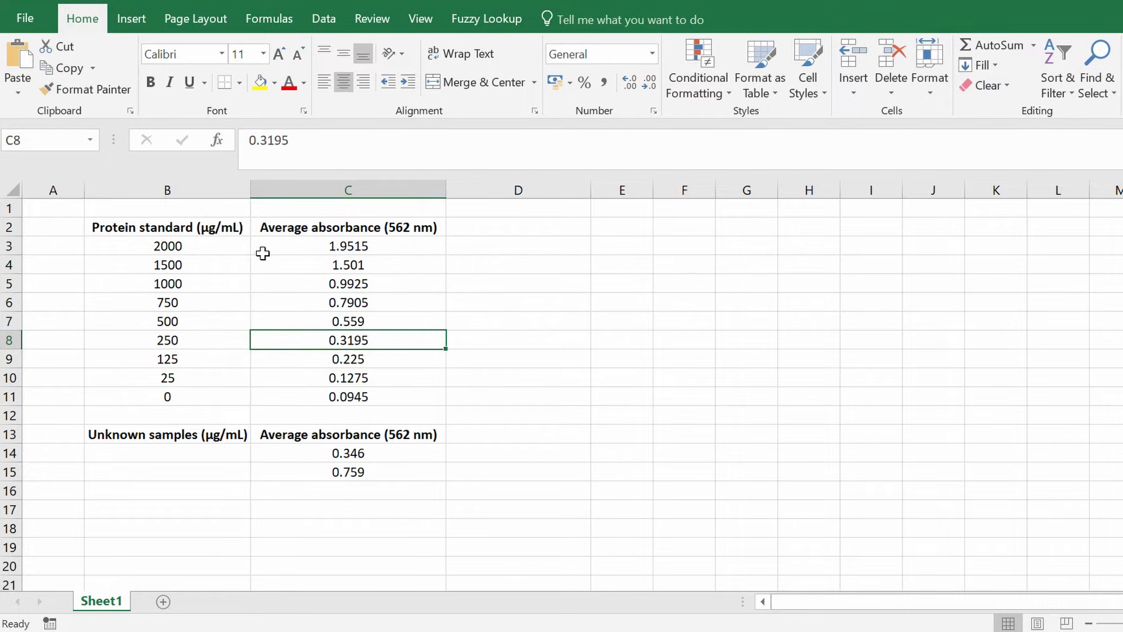
key("Down")
key("Down")
key("Down")
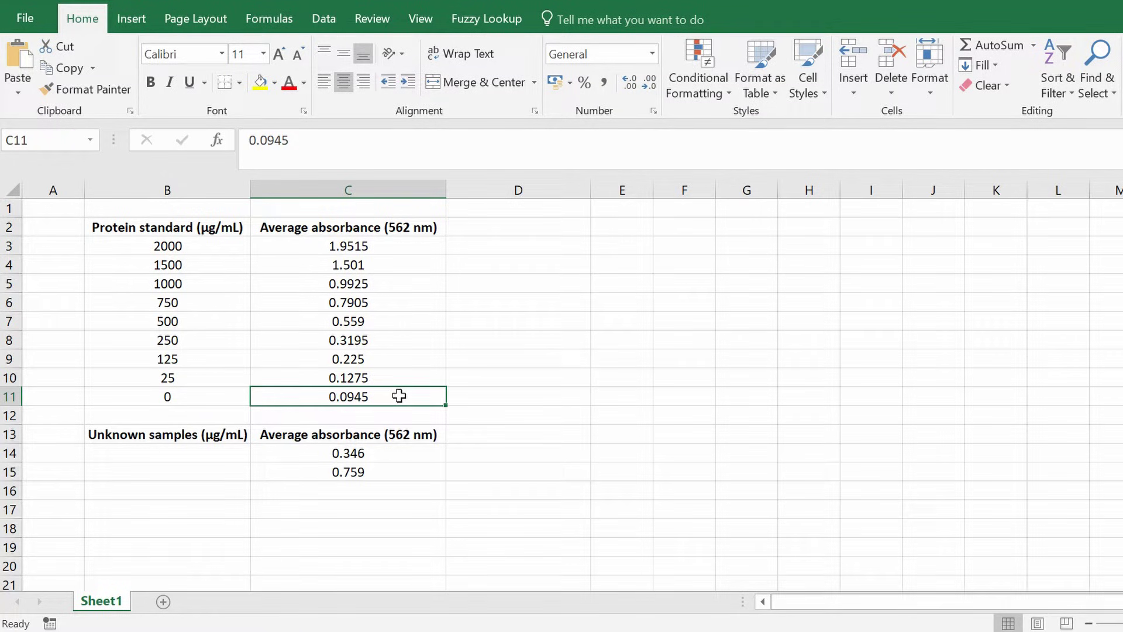
key("Down")
key("Down")
key("Down")
key("Down")
key("Left")
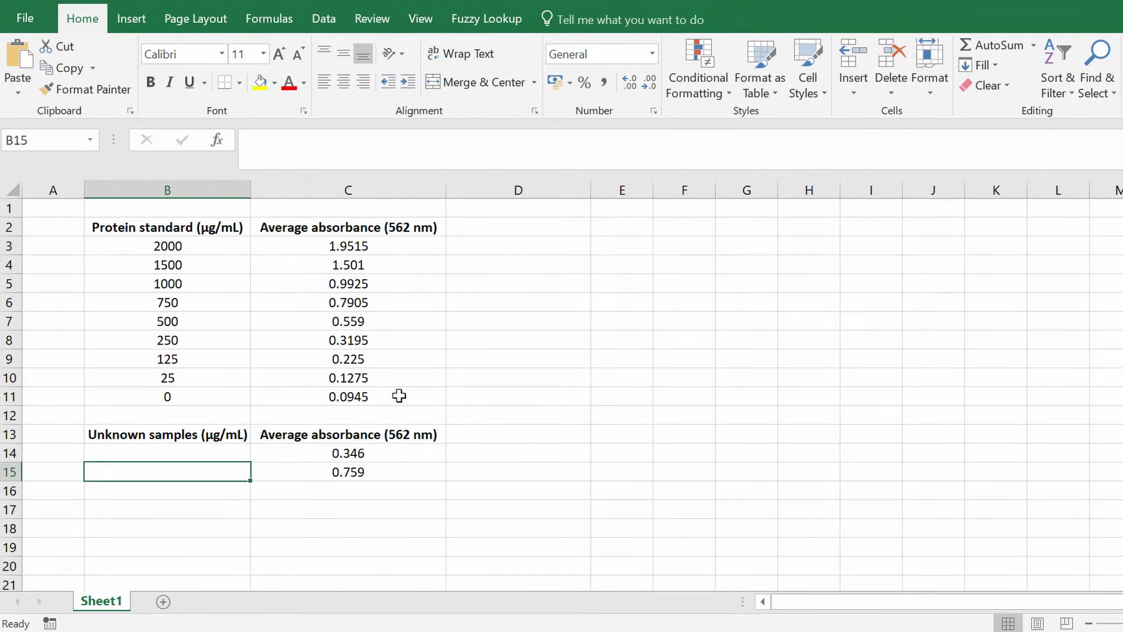
key("Up")
key("Down")
key("Up")
key("Down")
key("Up")
key("Down")
- Check the first unknown's absorbance, the empty cells beside the table and the blank in C11
left_click(417, 461)
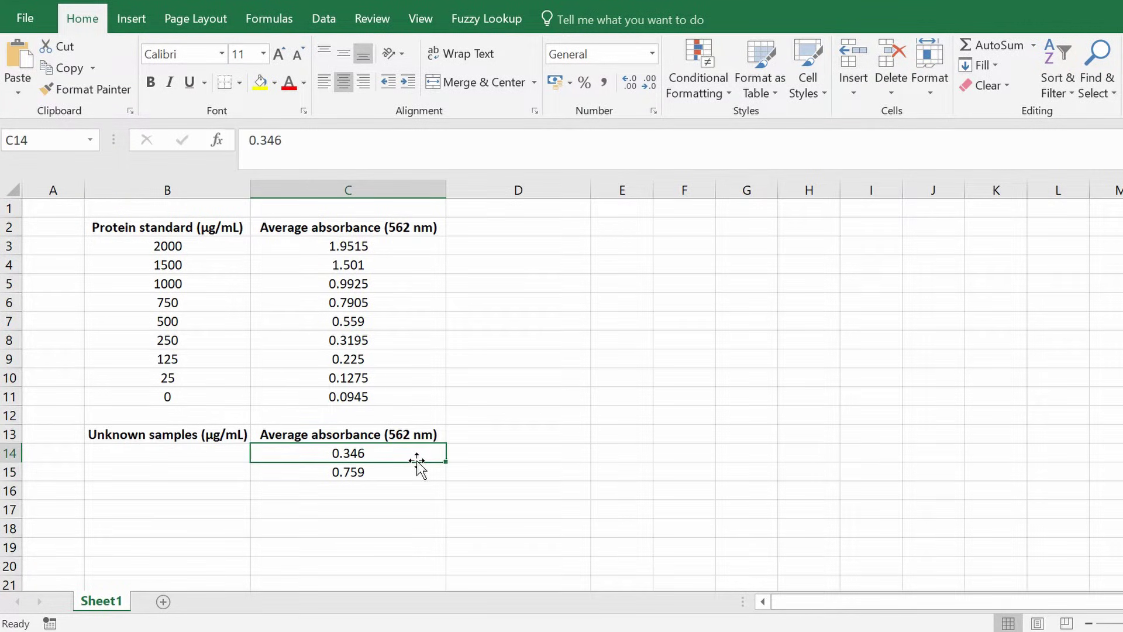
key("Down")
key("Right")
key("Up")
key("Up")
key("Up")
key("Up")
key("Up")
key("Right")
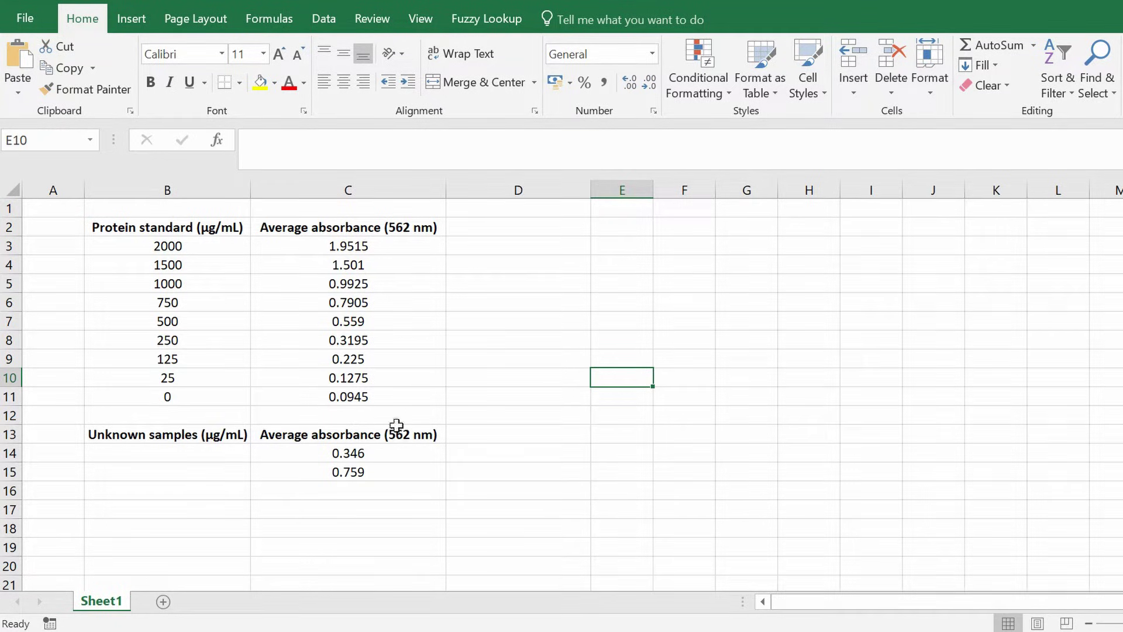
left_click(389, 397)
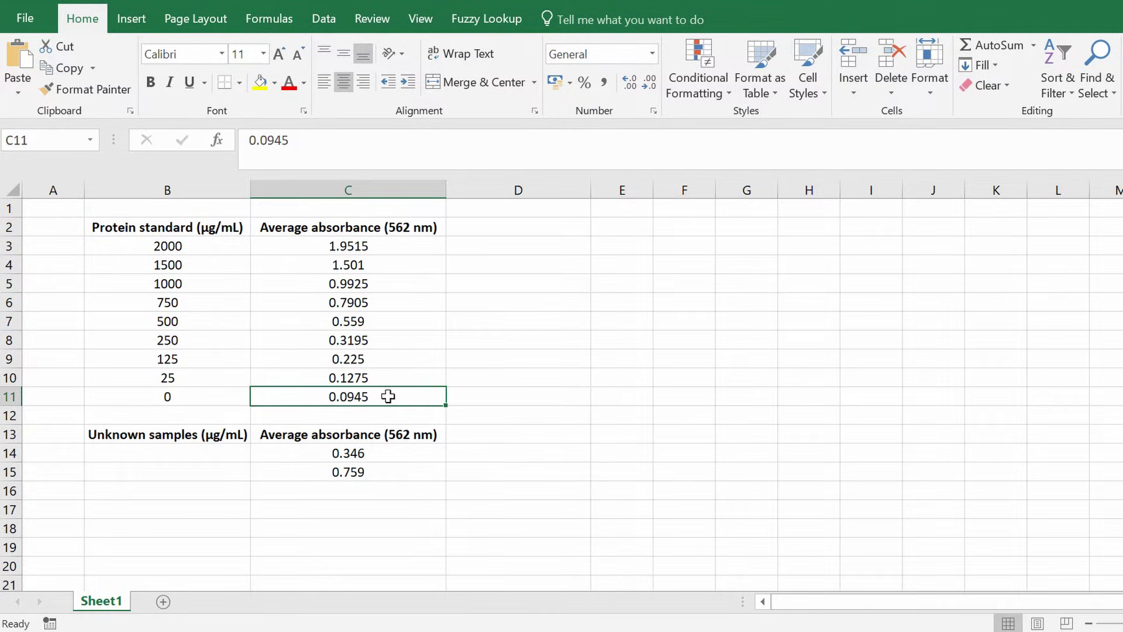
- Add the header 'Absorbance (562 nm)' in D2
left_click(548, 230)
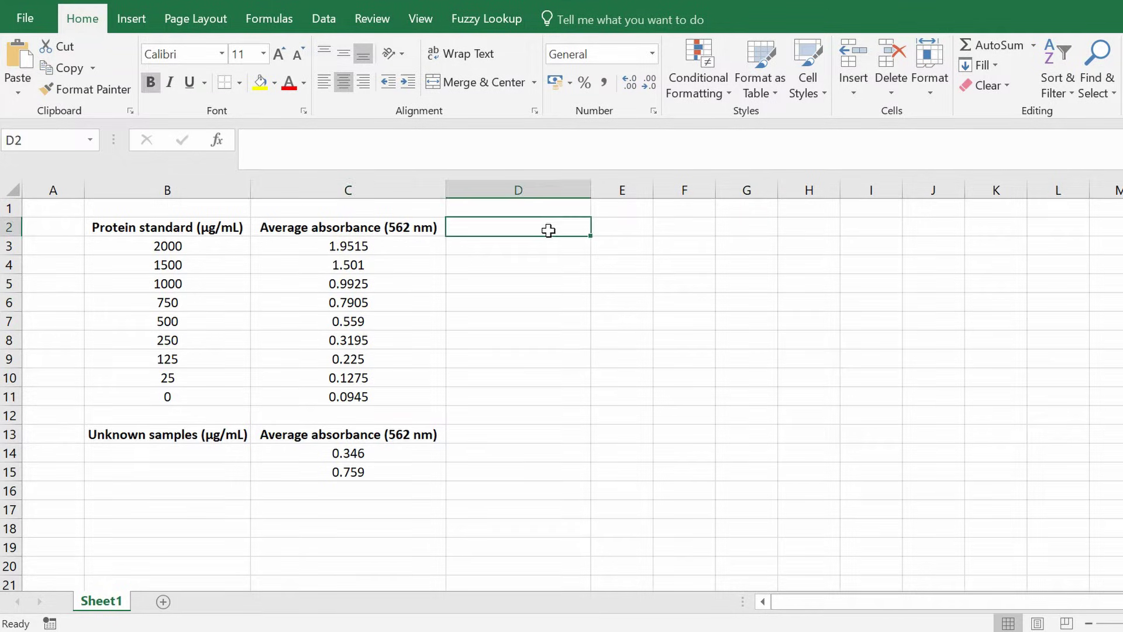
type("Ab")
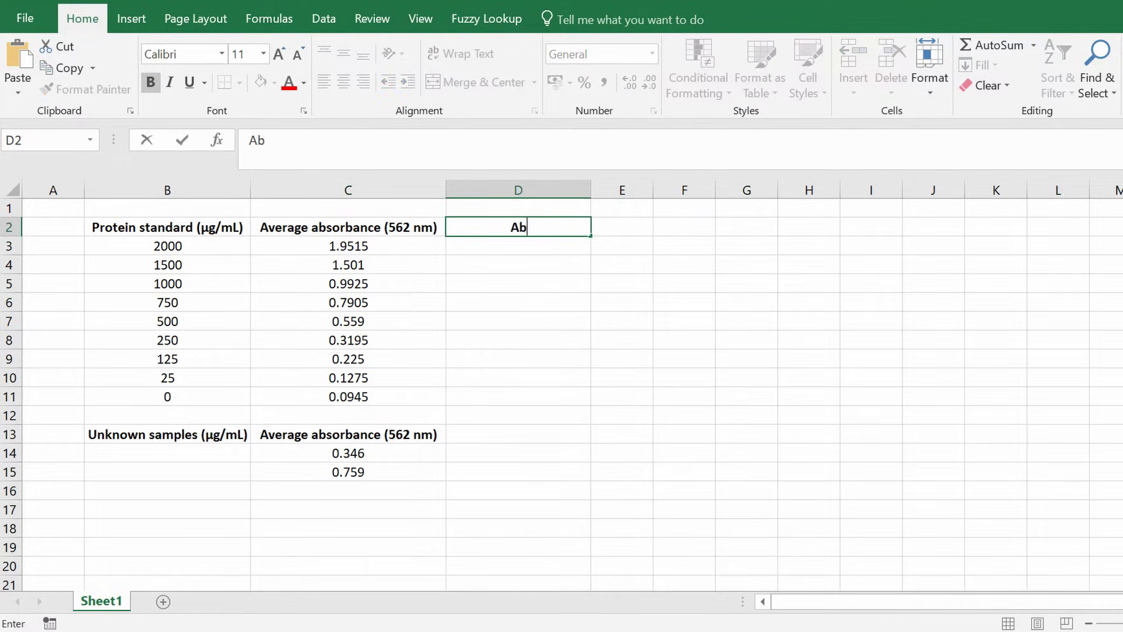
type("sorbance (562 nm)")
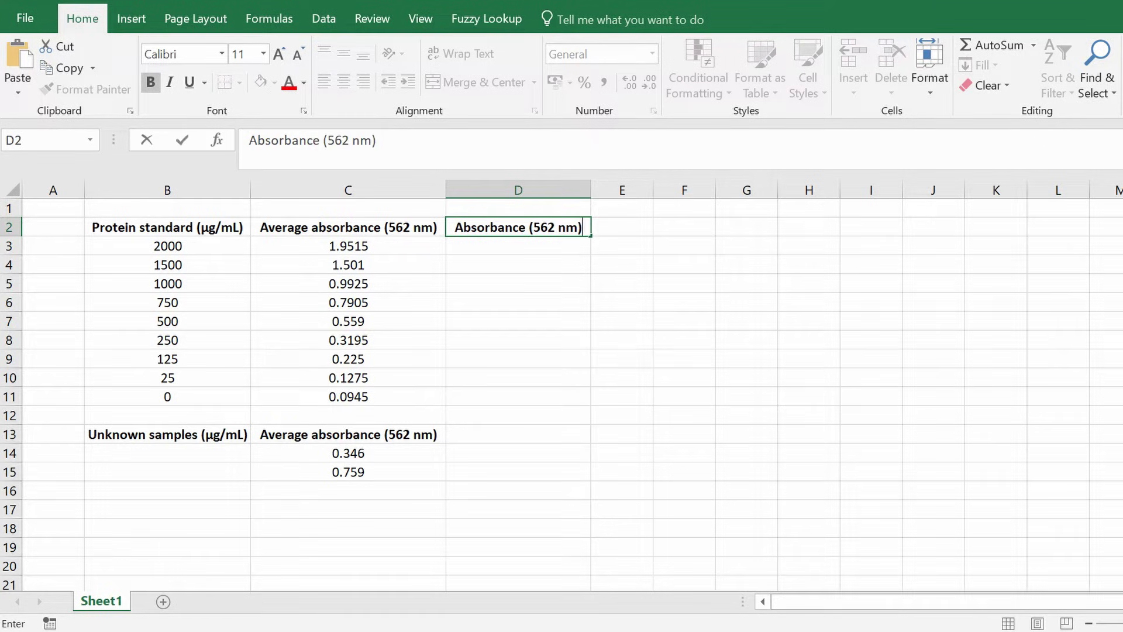
key("Return")
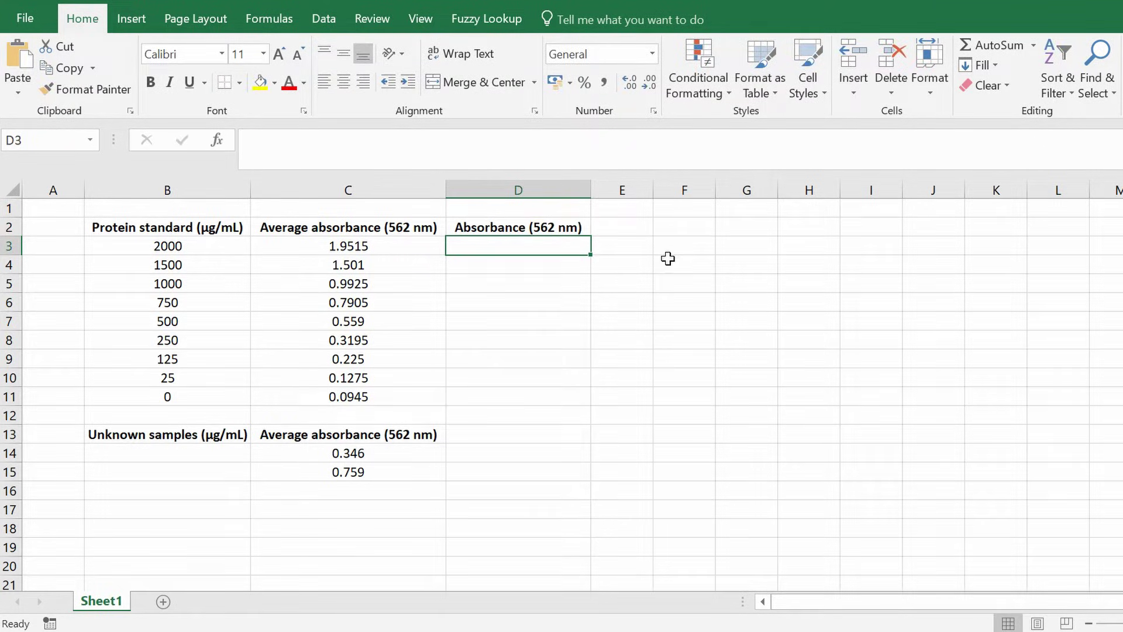
- Enter =C3-$C$11 in D3 to get the blank-corrected absorbance 1.857
type("=")
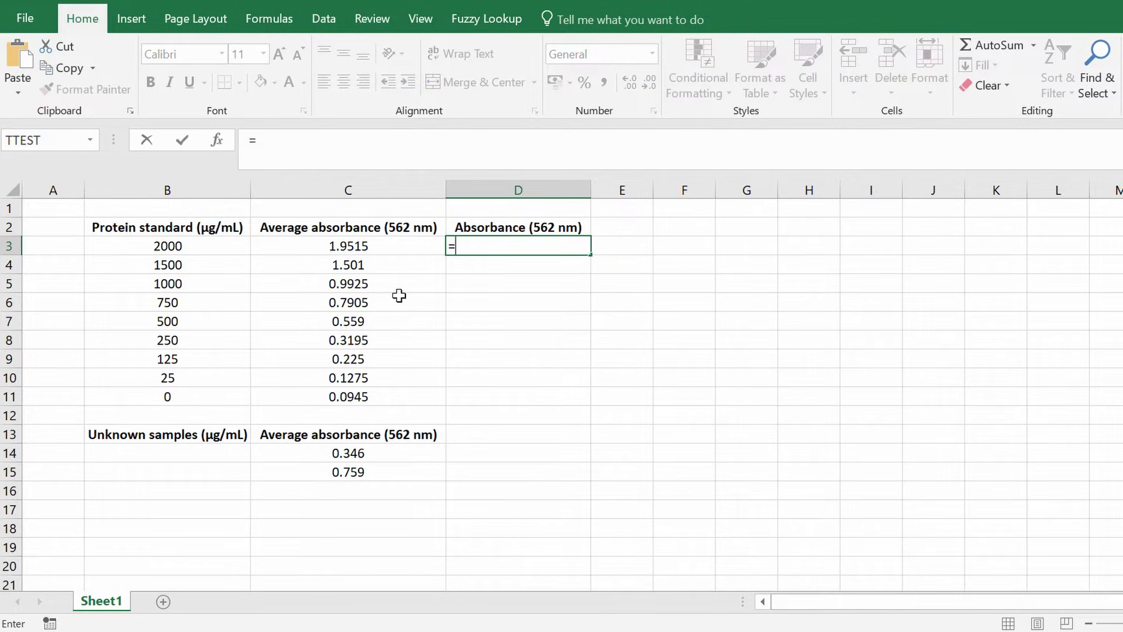
left_click(411, 246)
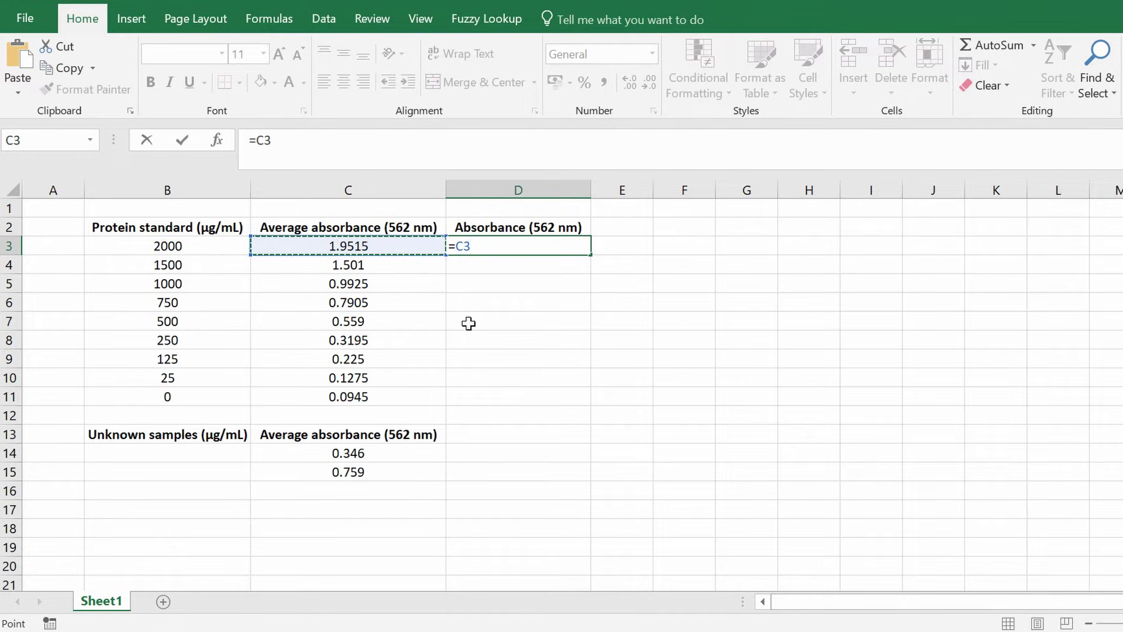
type("-")
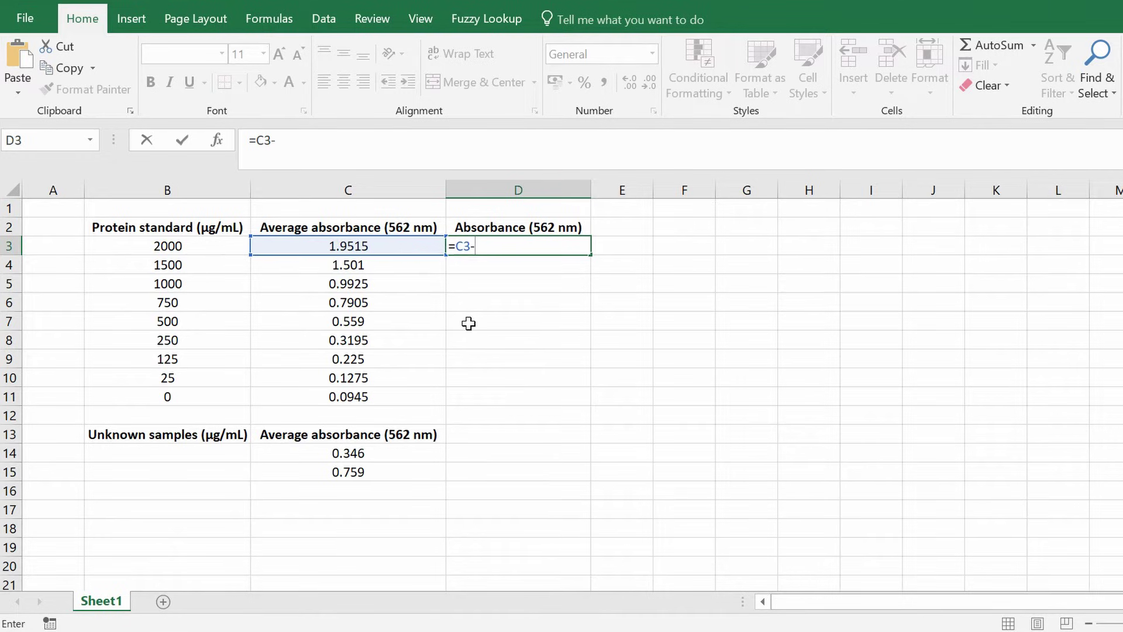
left_click(413, 399)
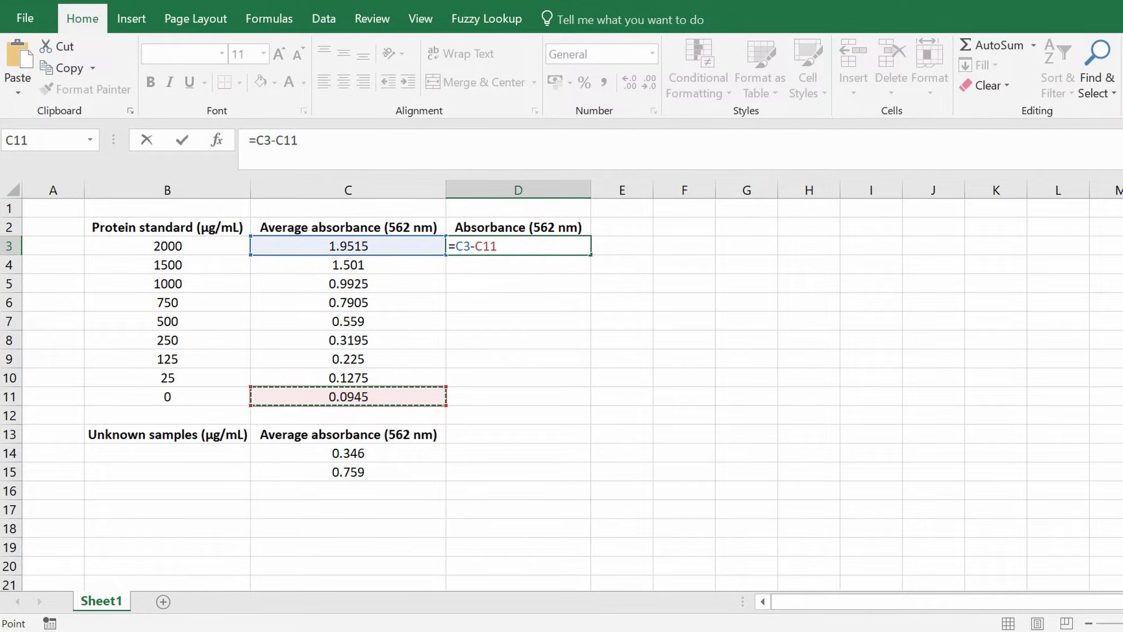
key("F2")
key("Left")
key("Left")
key("Left")
type("$")
key("Right")
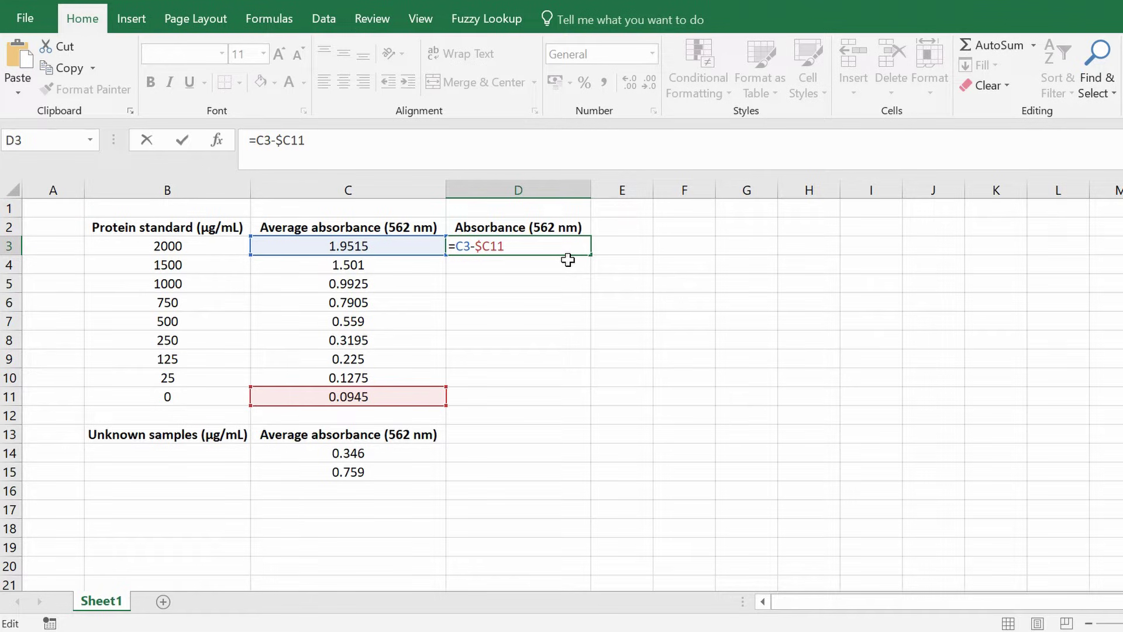
type("$")
key("Return")
key("Up")
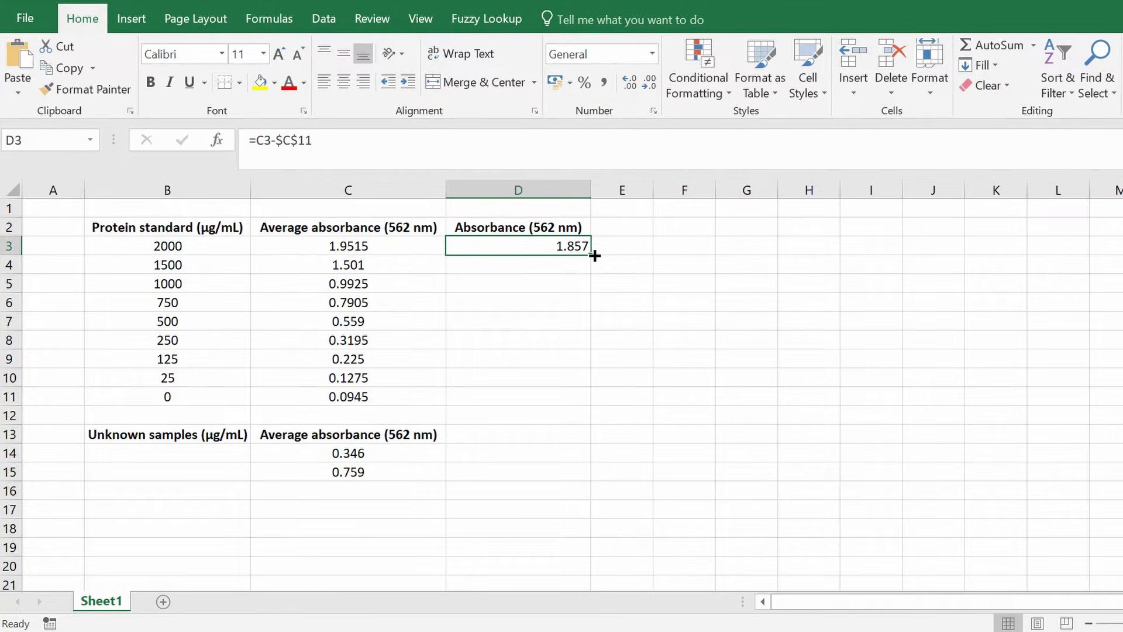
- Copy D3's correction formula down to D11, then extend it to the unknowns (0.2515, 0.6645)
left_click_drag(595, 255, 575, 399)
left_click(576, 396)
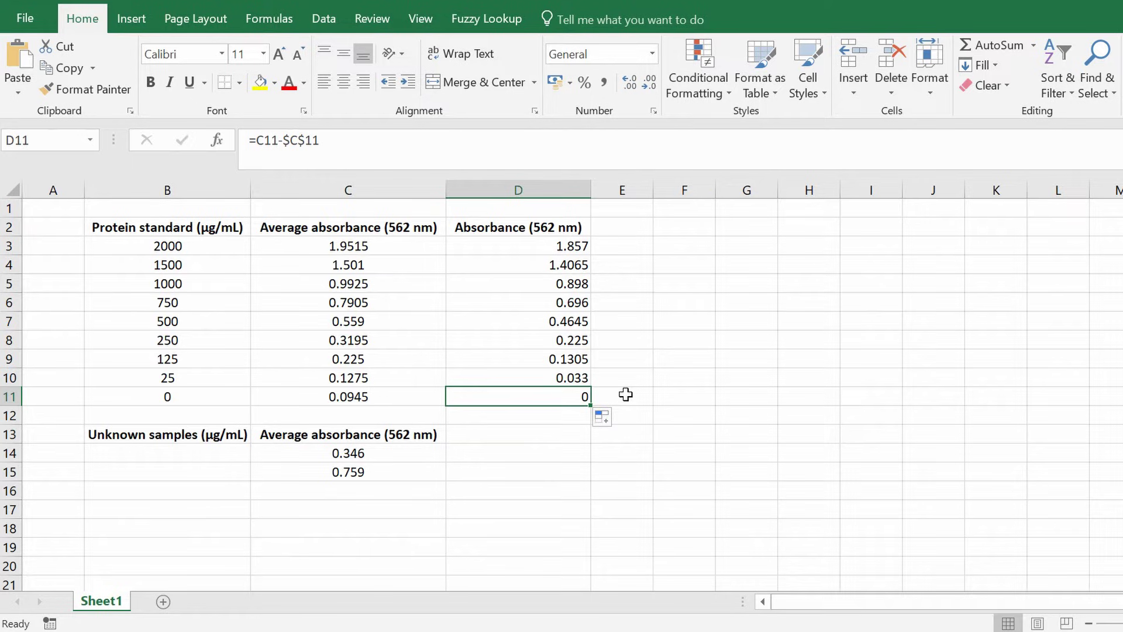
left_click(381, 393)
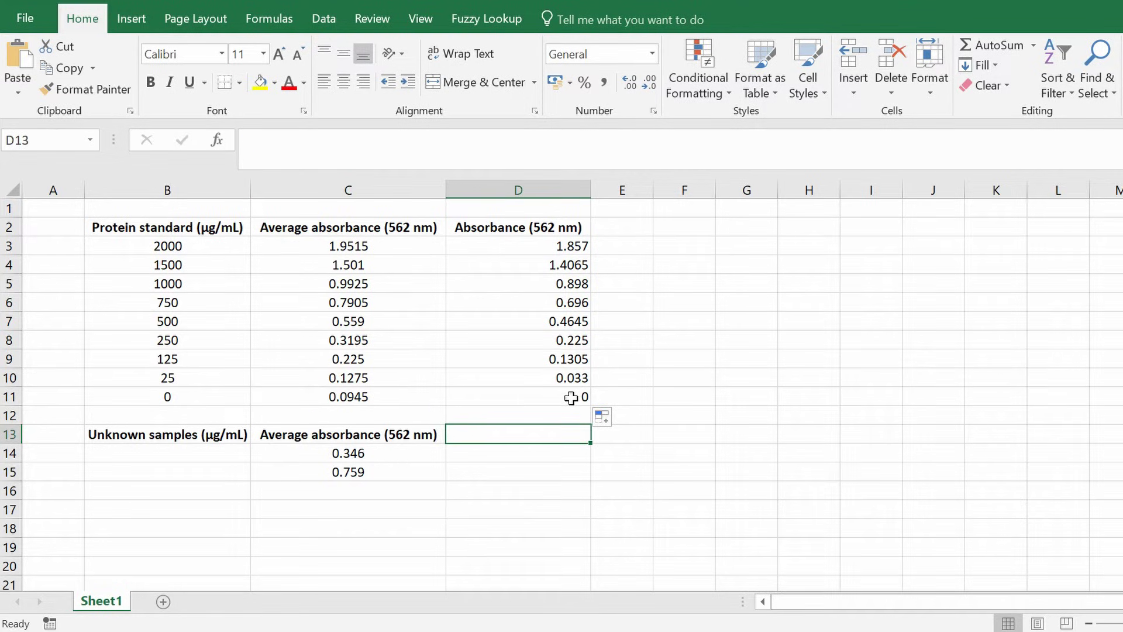
left_click(573, 398)
left_click_drag(591, 403, 567, 481)
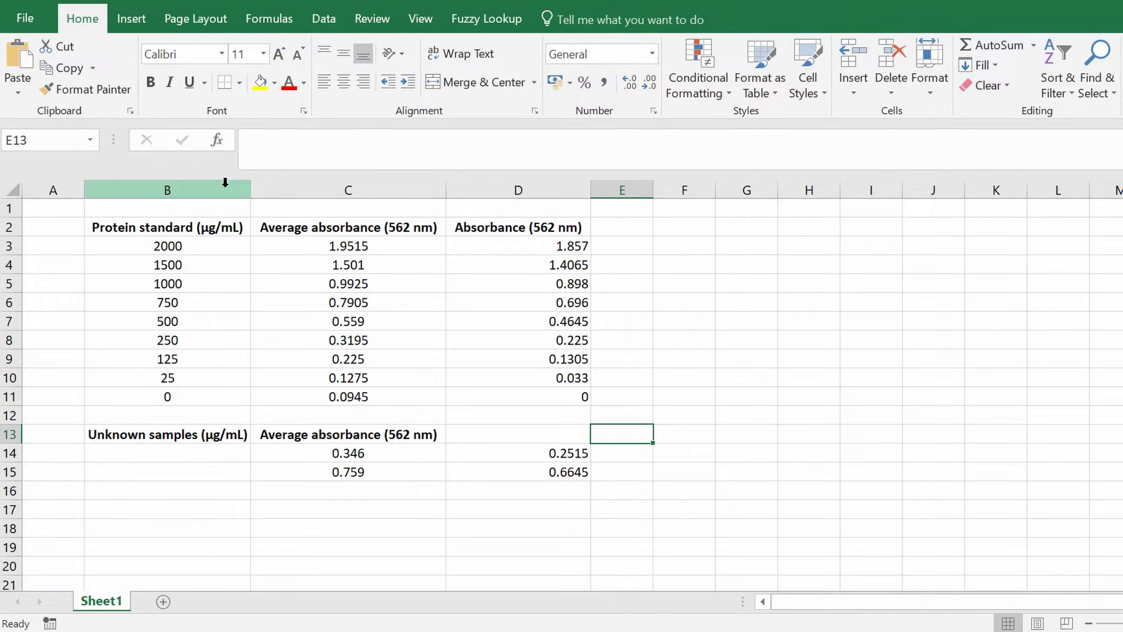
- Select B3:B11 together with D3:D11 as the chart data
left_click_drag(202, 245, 185, 395)
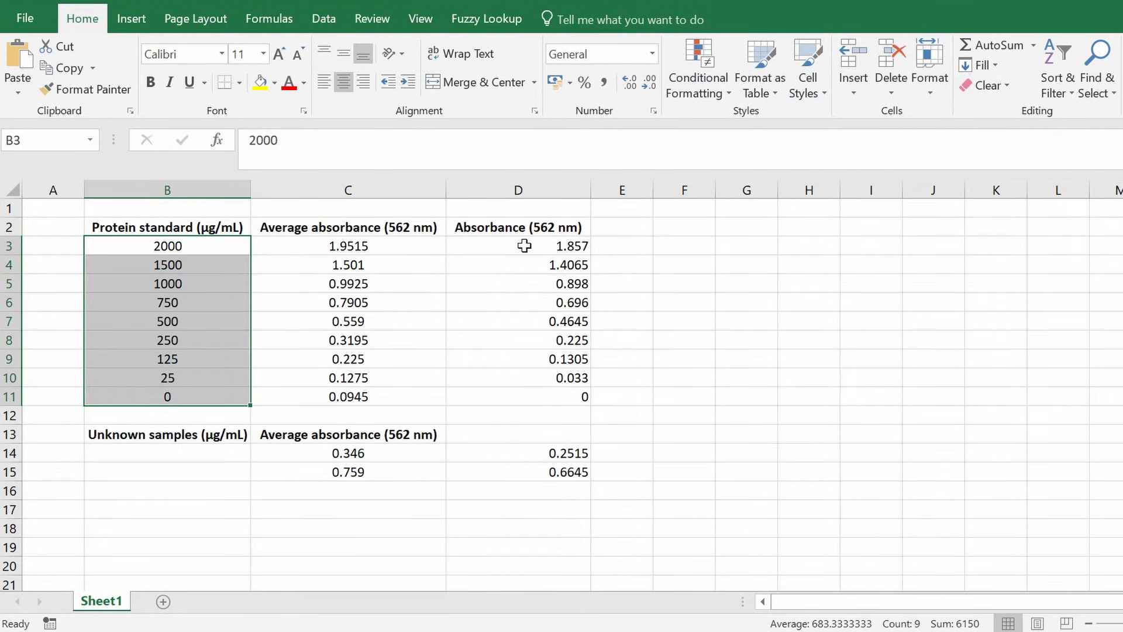
left_click_drag(524, 246, 498, 395, "ctrl")
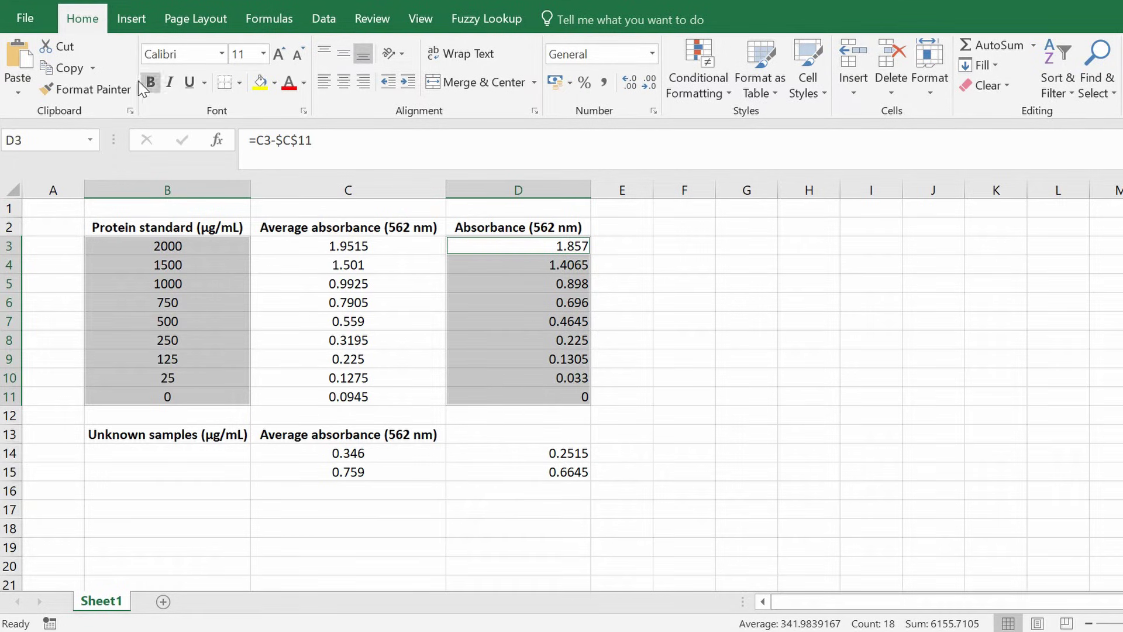
- Insert a plain scatter chart of concentration versus corrected absorbance from the Insert tab
left_click(149, 27)
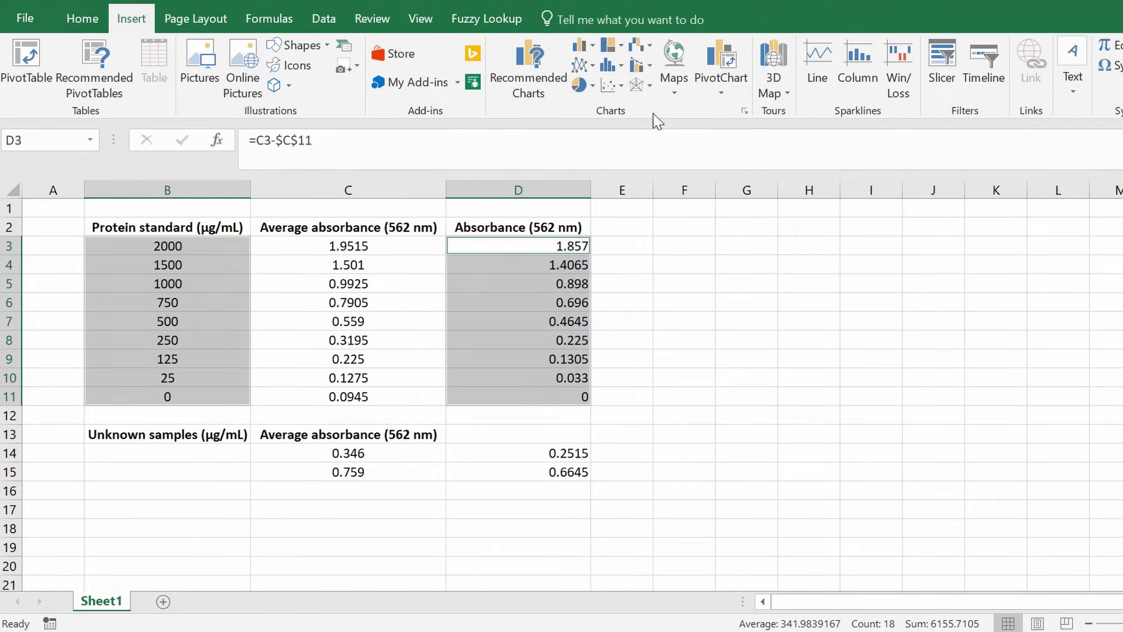
left_click(622, 87)
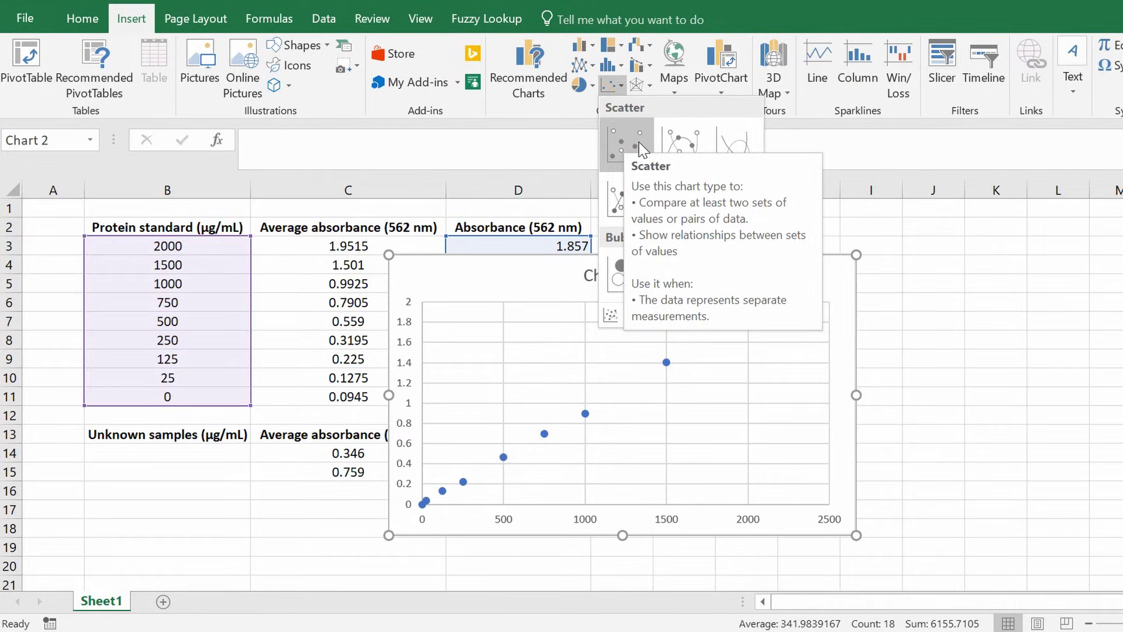
left_click(642, 149)
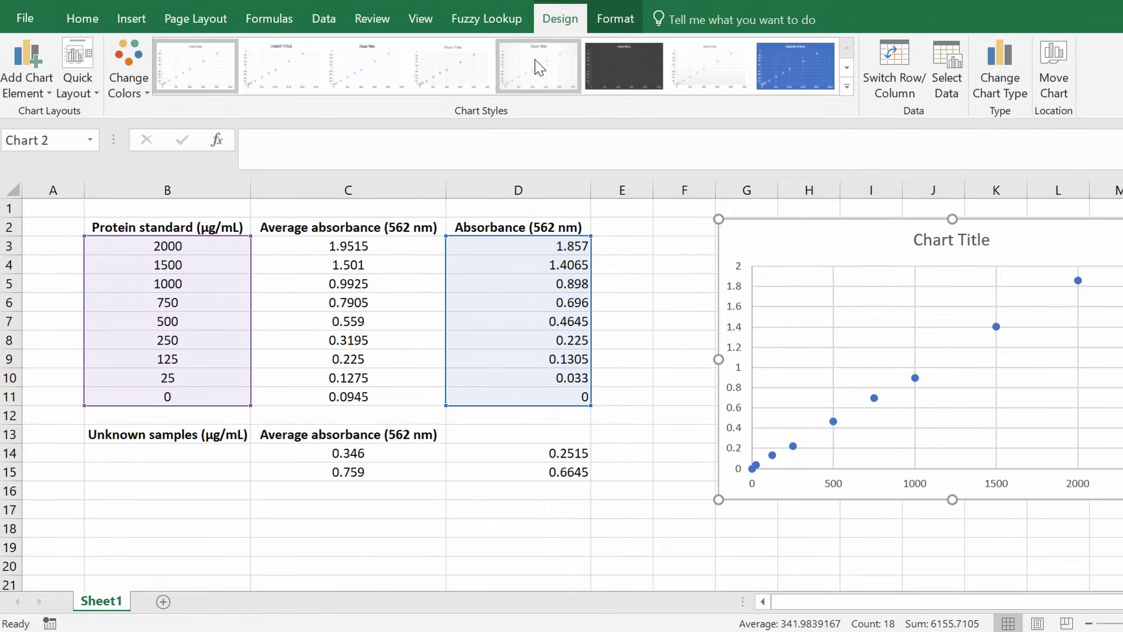
- Add a Linear trendline through the scatter points via Add Chart Element
left_click(49, 95)
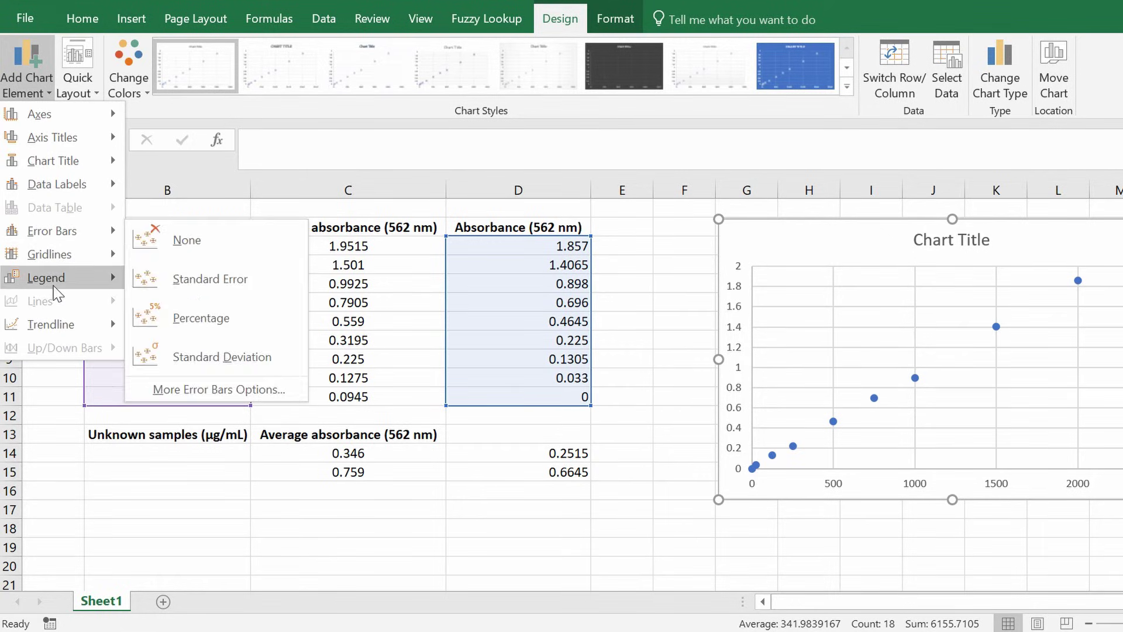
mouse_move(61, 332)
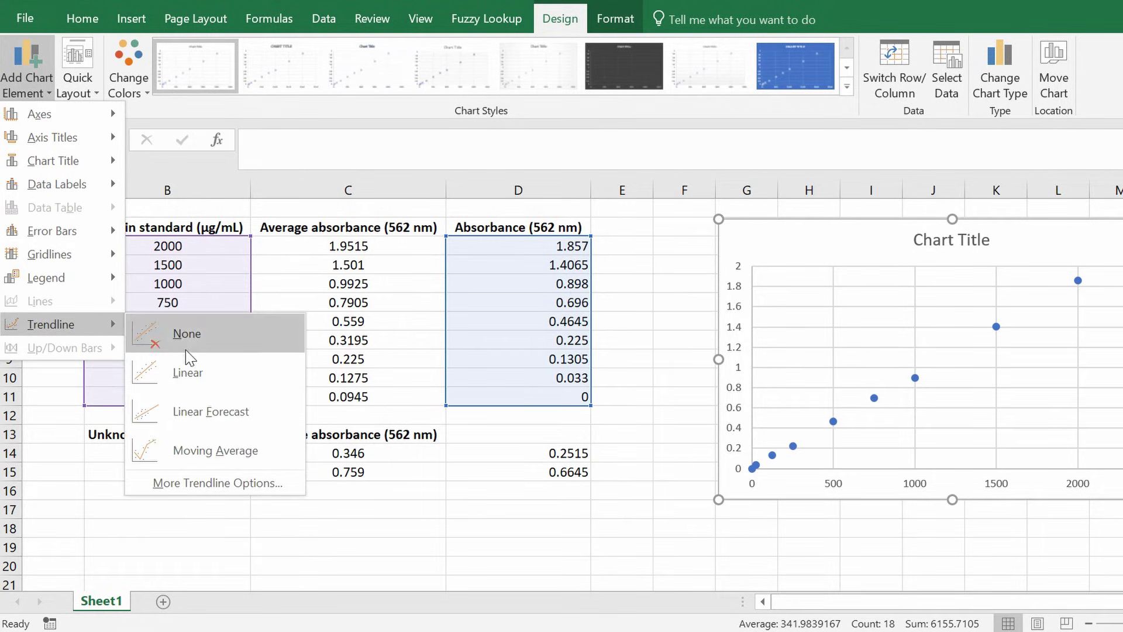
left_click(227, 379)
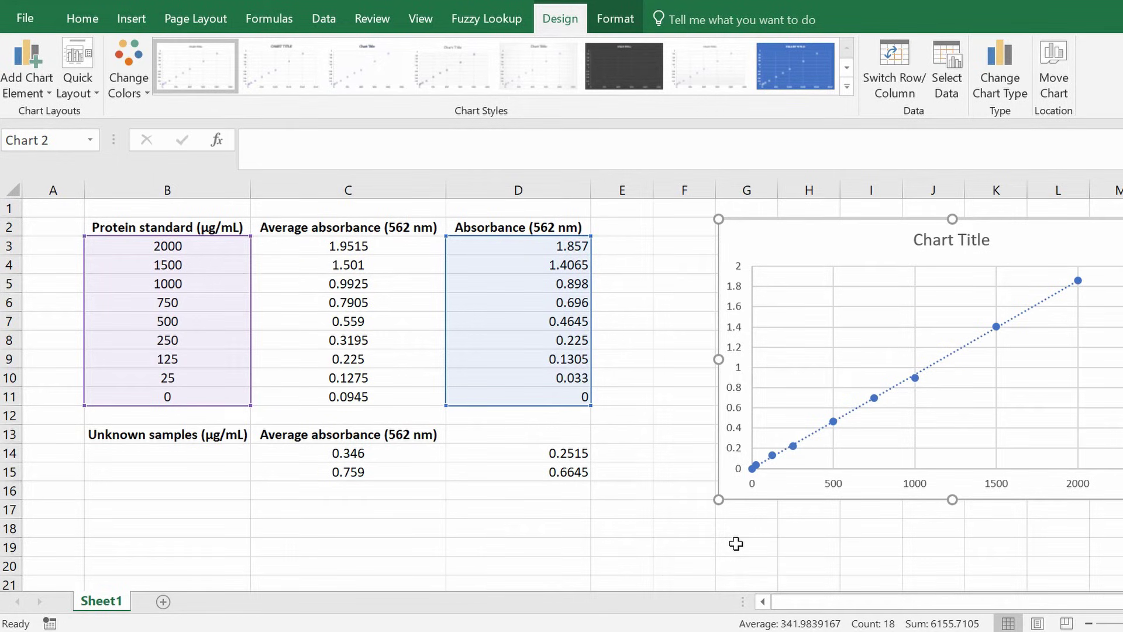
- Turn on the trendline's R-squared value and equation display (y = 0.0009x + 0.0017, R² = 0.9996)
double_click(950, 362)
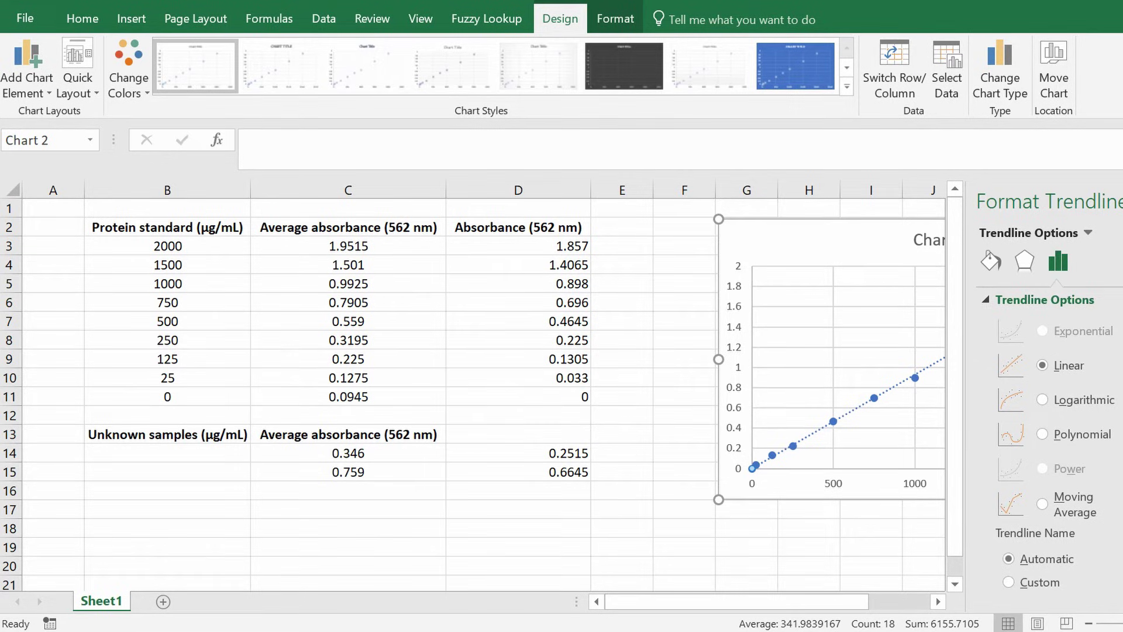
scroll(1047, 439, "down", 3)
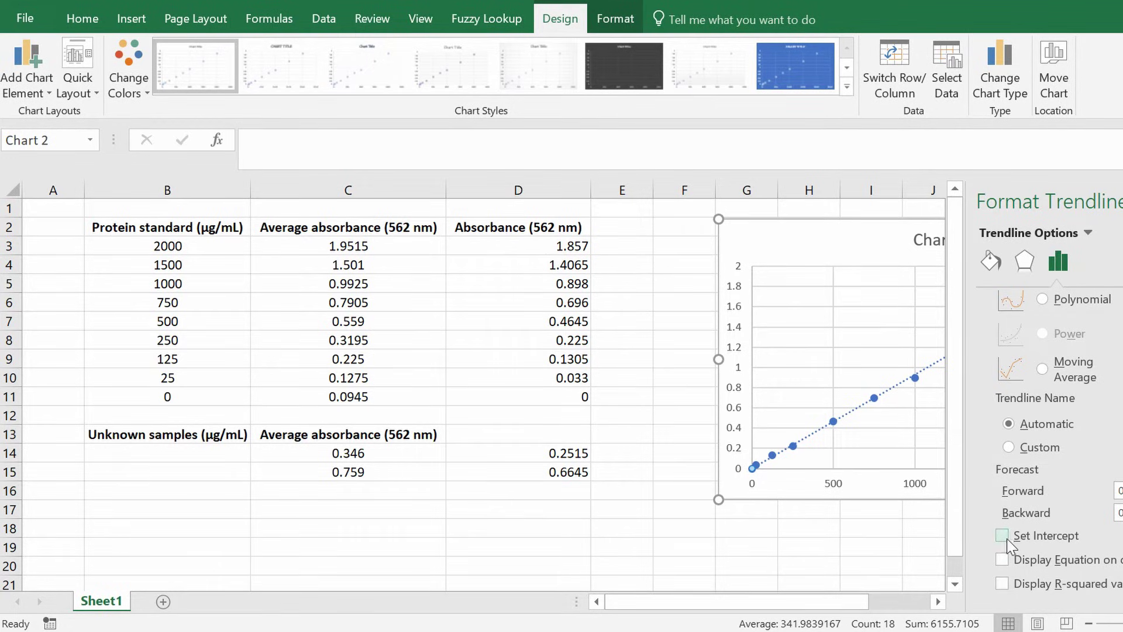
left_click(1021, 585)
left_click(938, 601)
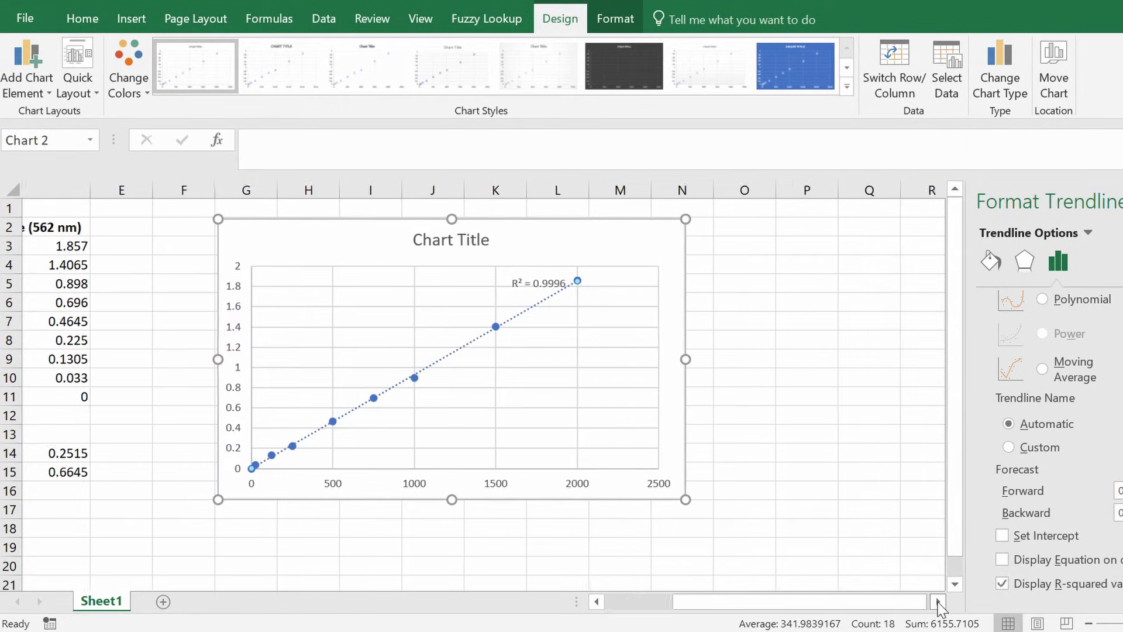
left_click(598, 602)
left_click(598, 603)
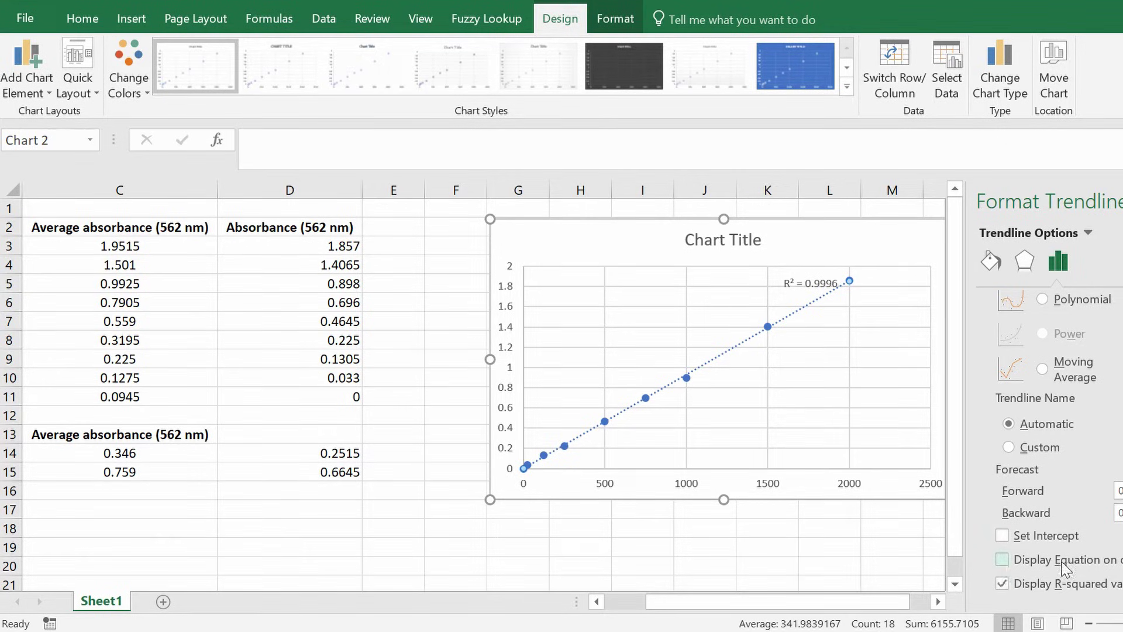
left_click(1012, 564)
left_click(672, 290)
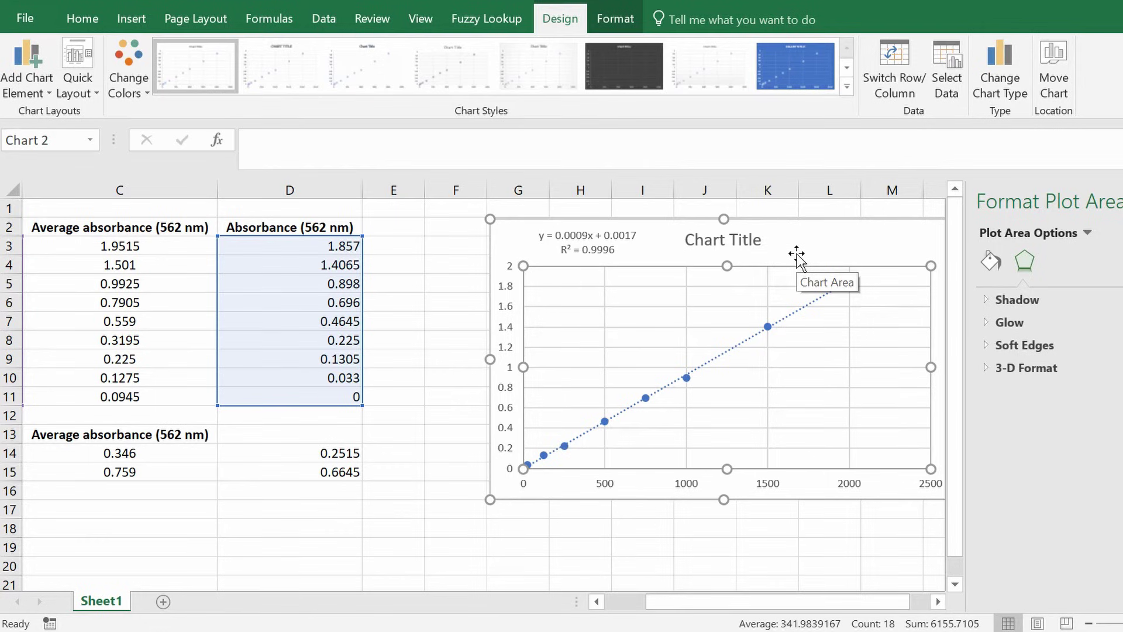
left_click(449, 484)
key("Left")
key("Left")
key("Left")
key("Left")
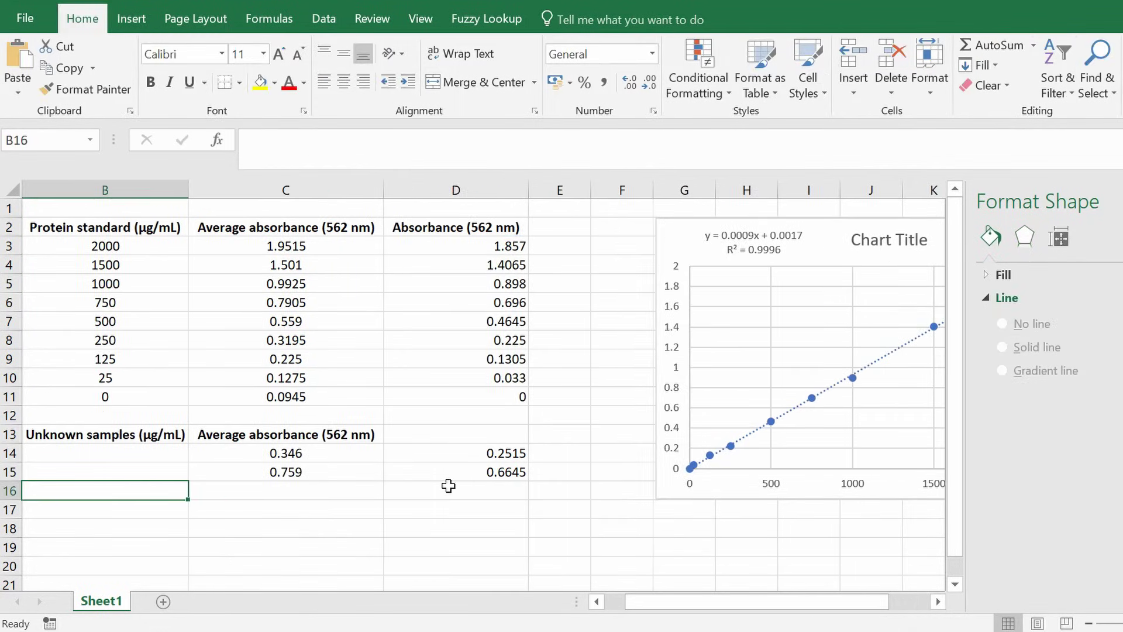
key("Left")
left_click(600, 486)
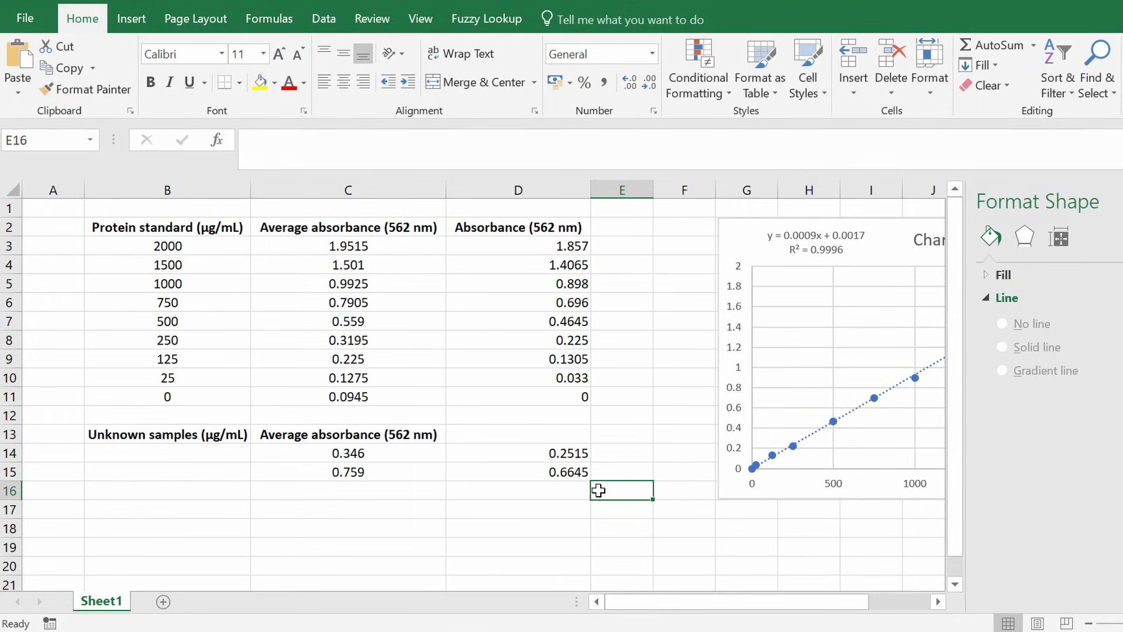
left_click(173, 455)
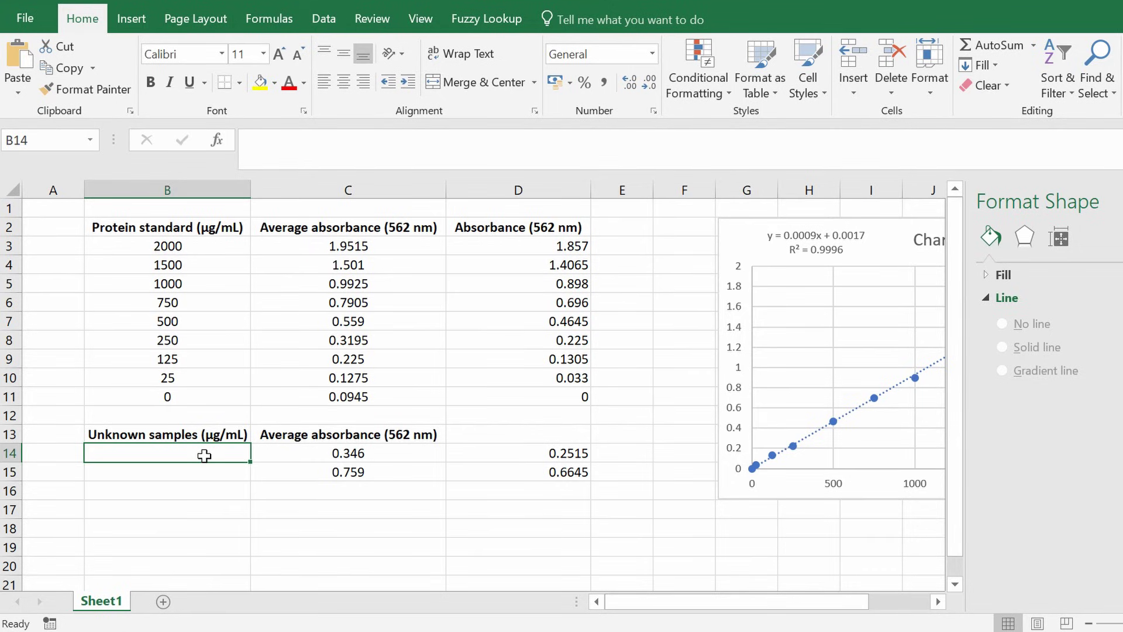
- Enter =(D14-0.0017)/0.0009 in B14, giving 277.5555556
type("=")
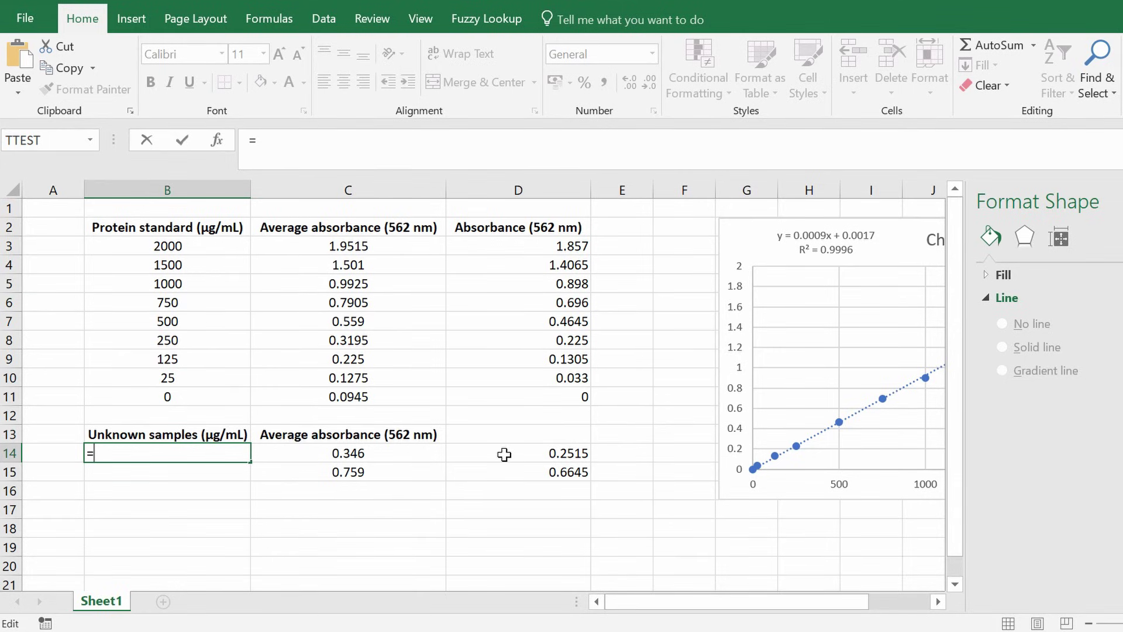
left_click(505, 454)
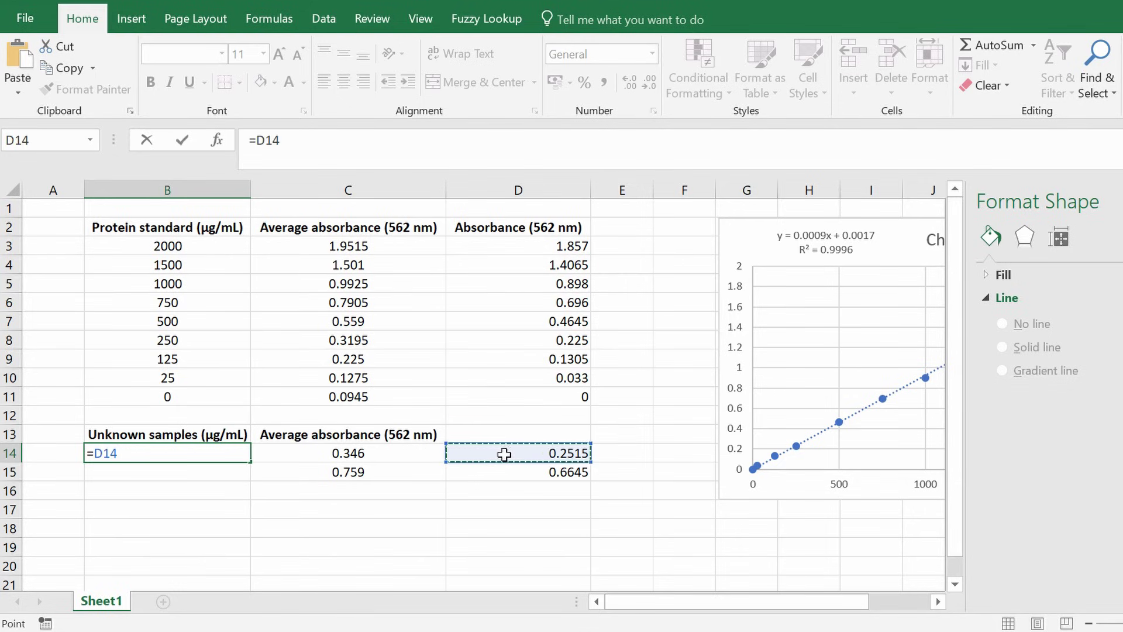
type("-")
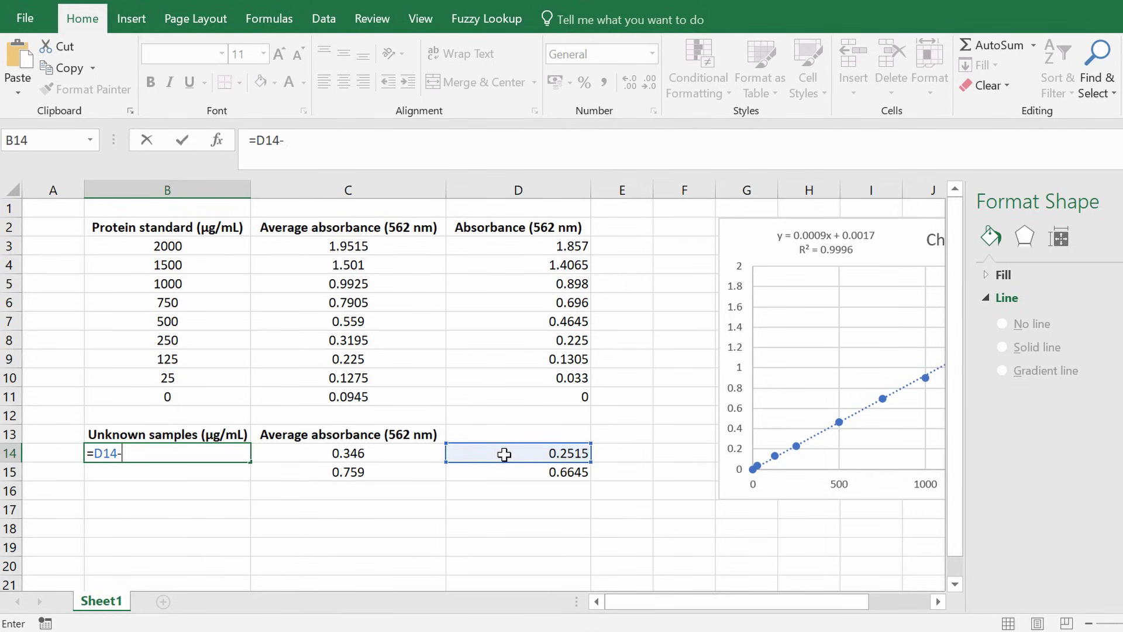
type("0.0017")
left_click(94, 453)
type("(")
left_click(167, 452)
type(")/")
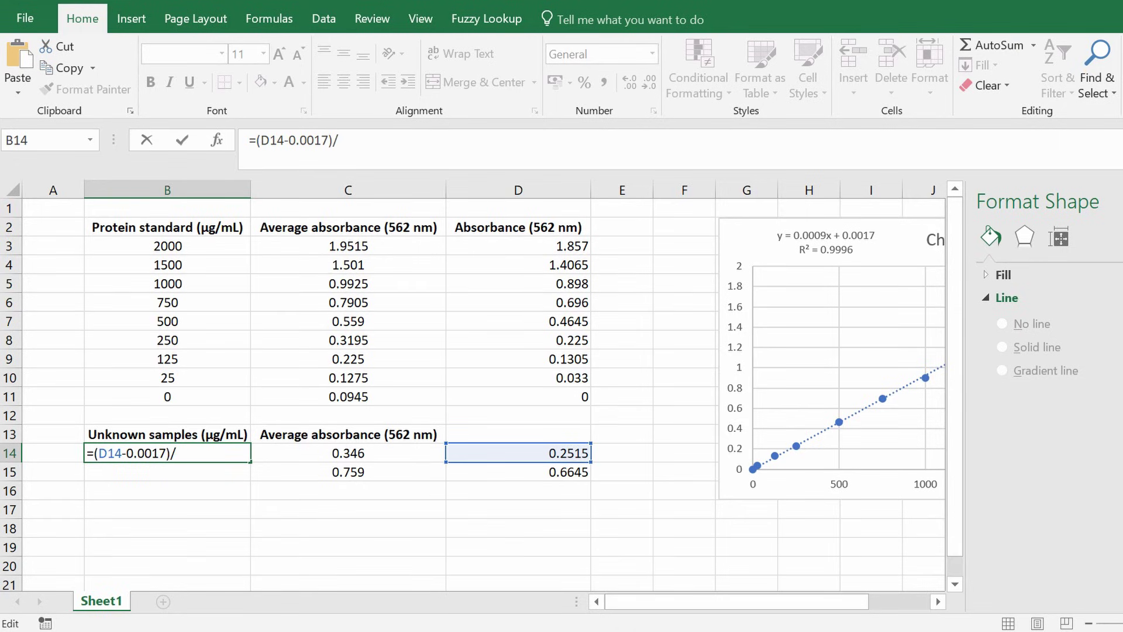
type("0.0009")
key("Return")
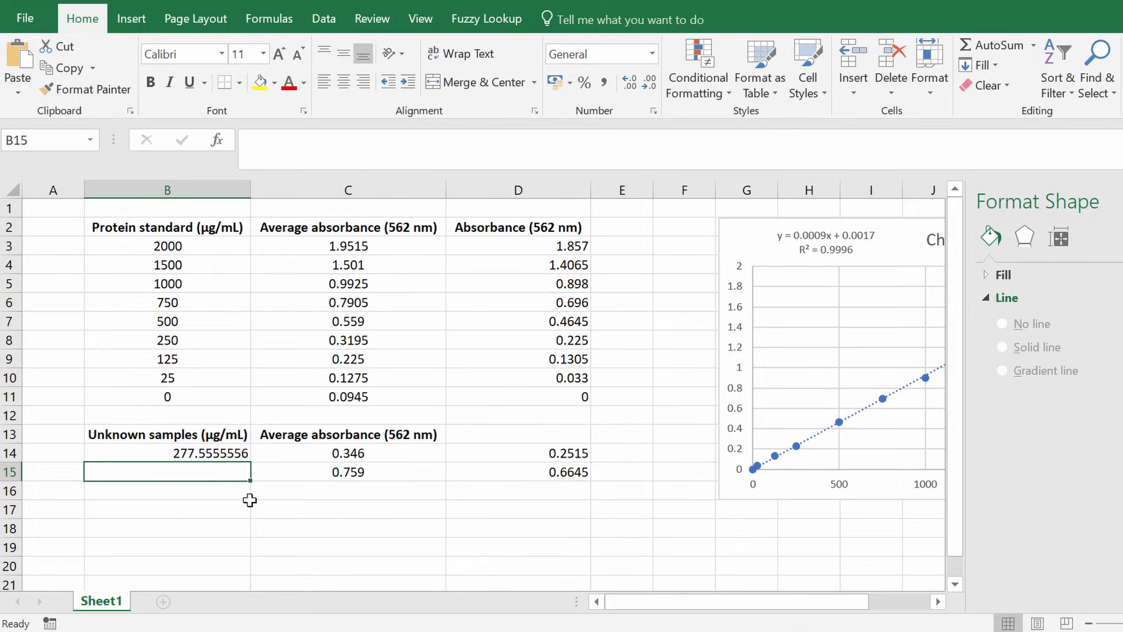
left_click(240, 454)
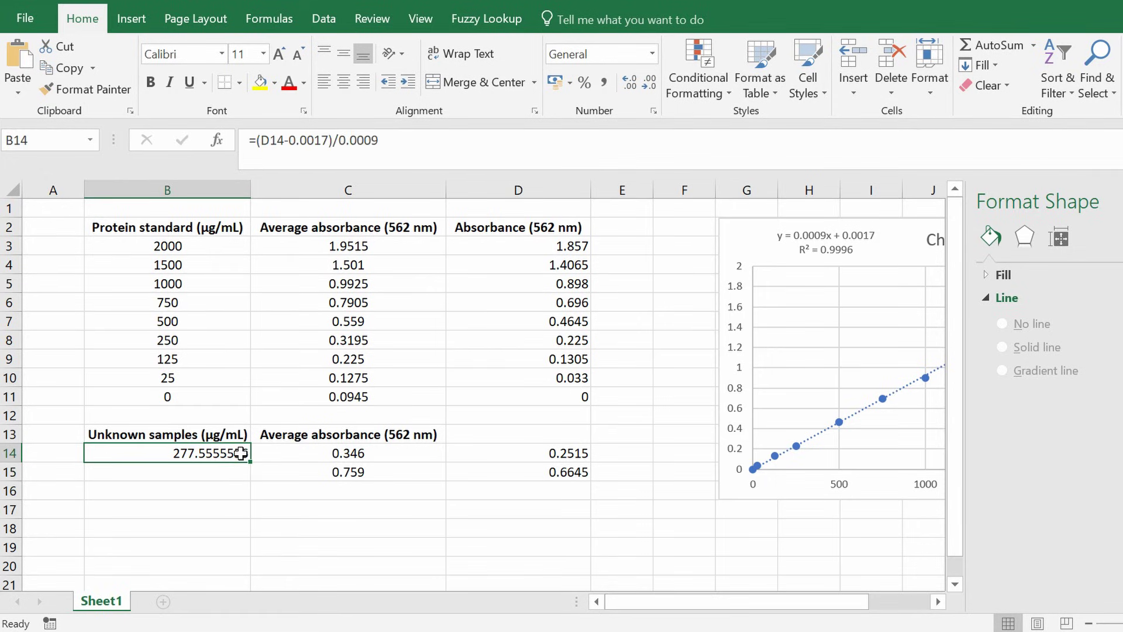
- Fill B14's concentration formula down to B15, yielding 736.4444444
left_click(296, 467)
key("Right")
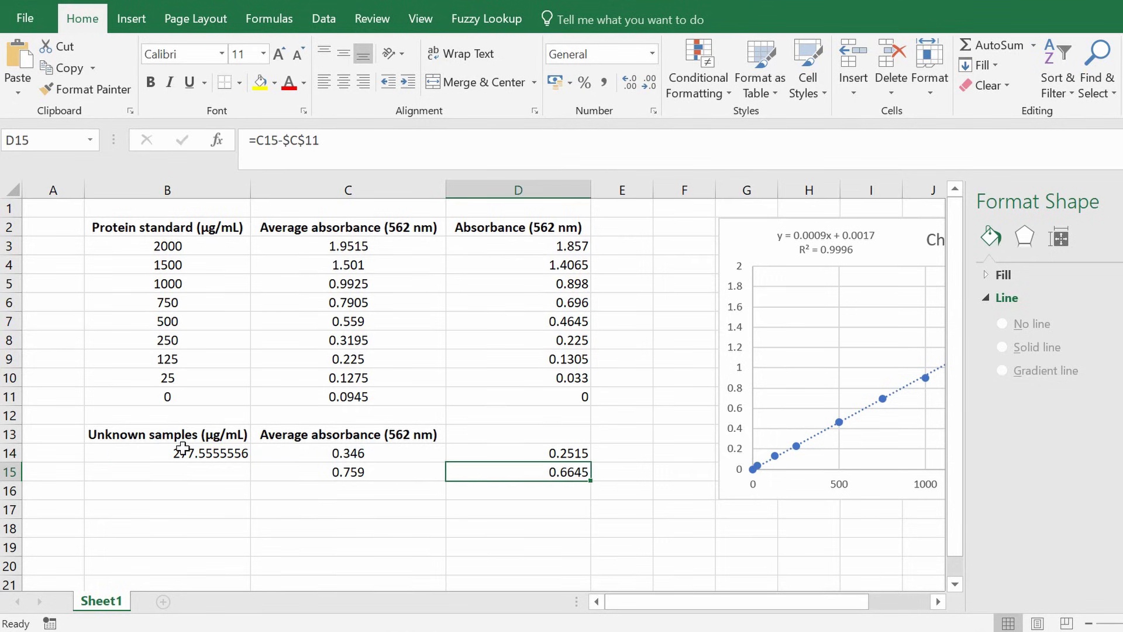
left_click(183, 449)
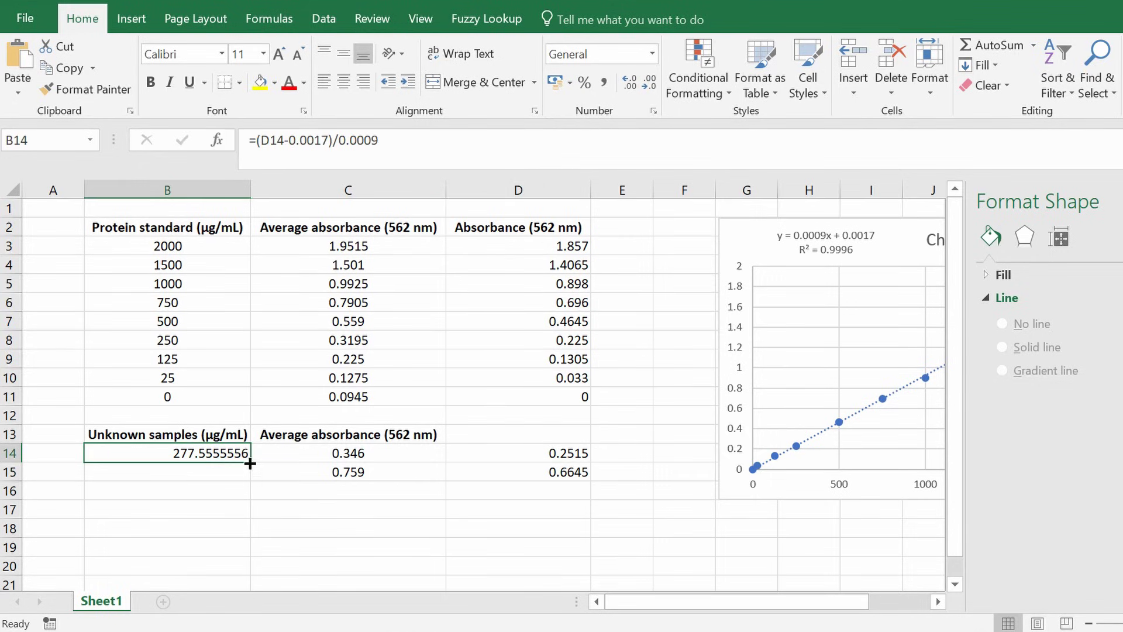
left_click_drag(249, 463, 236, 485)
left_click(232, 497)
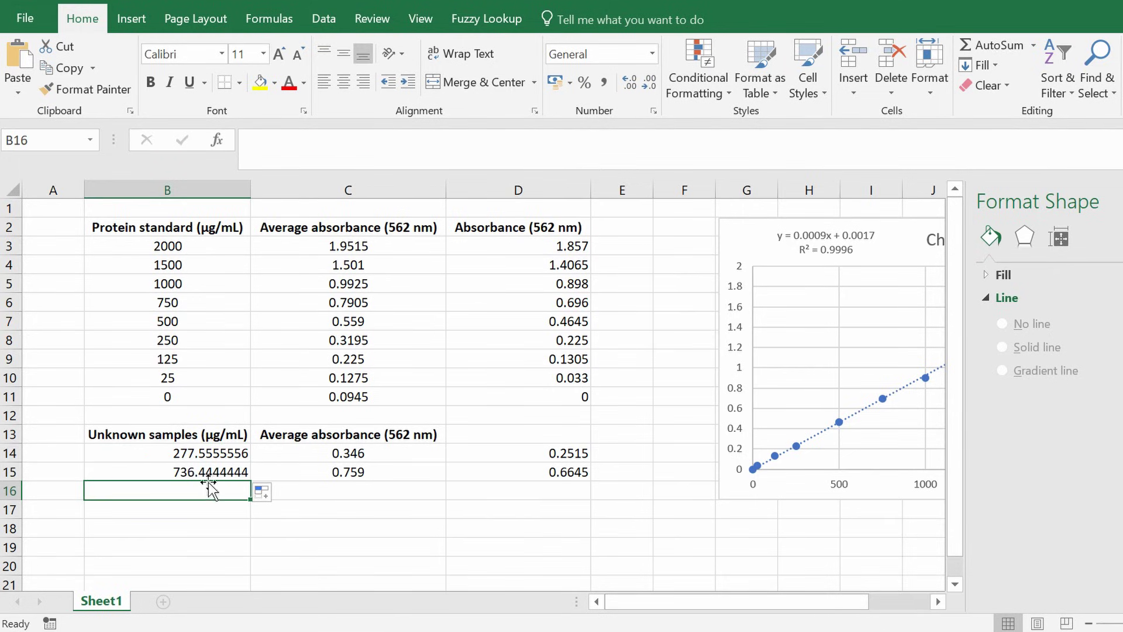
left_click(225, 472)
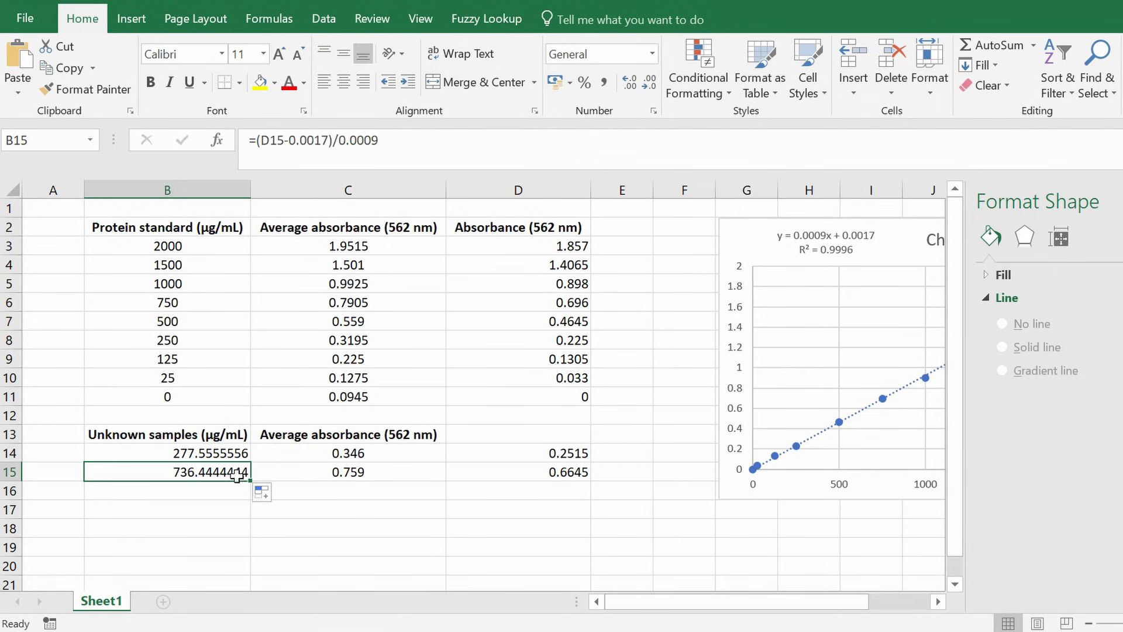
left_click(232, 452)
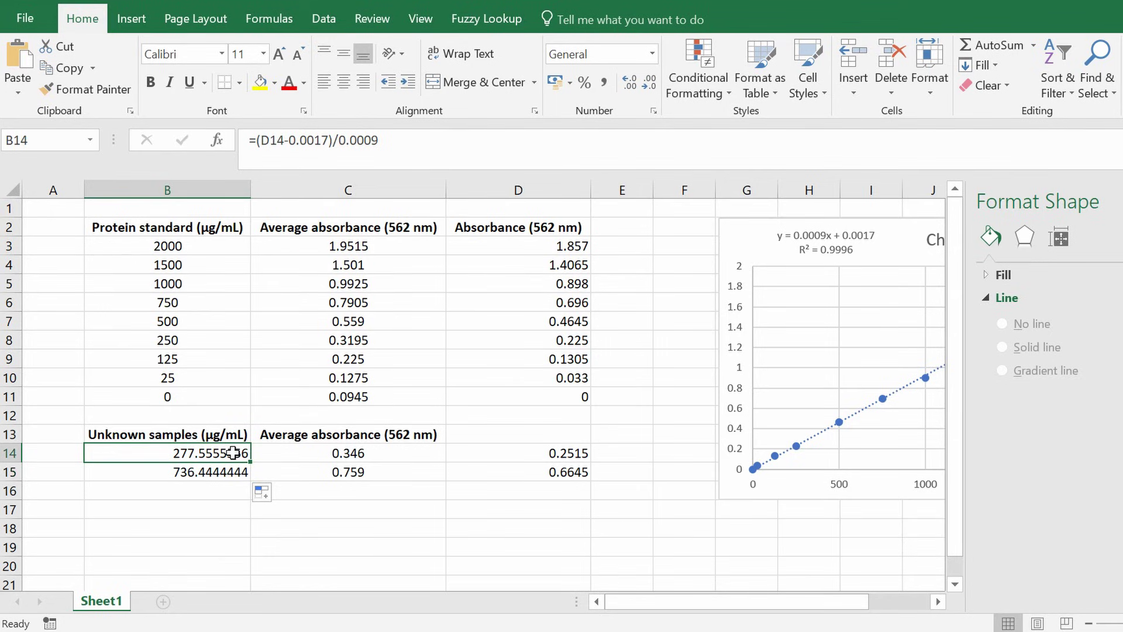